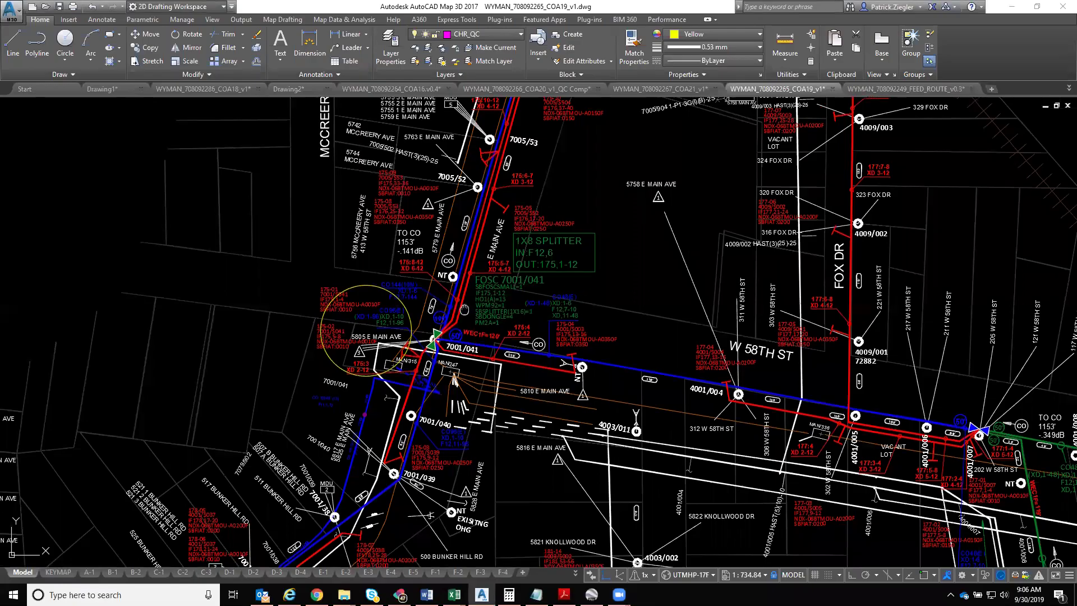
Pan and zoom to frame the terminal callouts around FOSC 7001/041 near MAN/247
middle_drag(454, 380, 490, 330)
scroll(489, 330, up, 3)
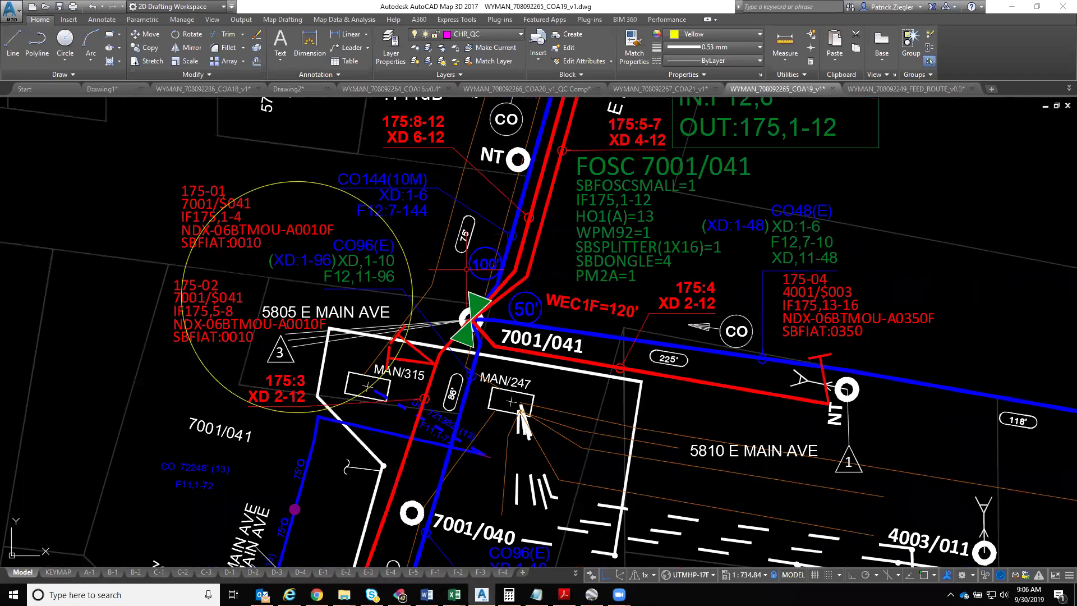
middle_drag(520, 410, 569, 399)
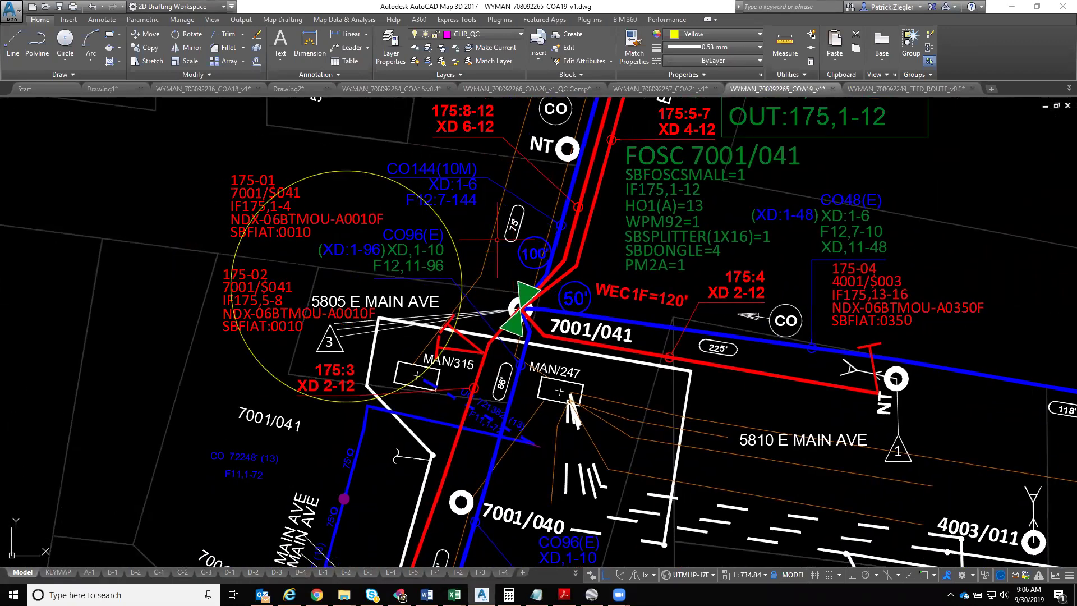
scroll(570, 402, down, 2)
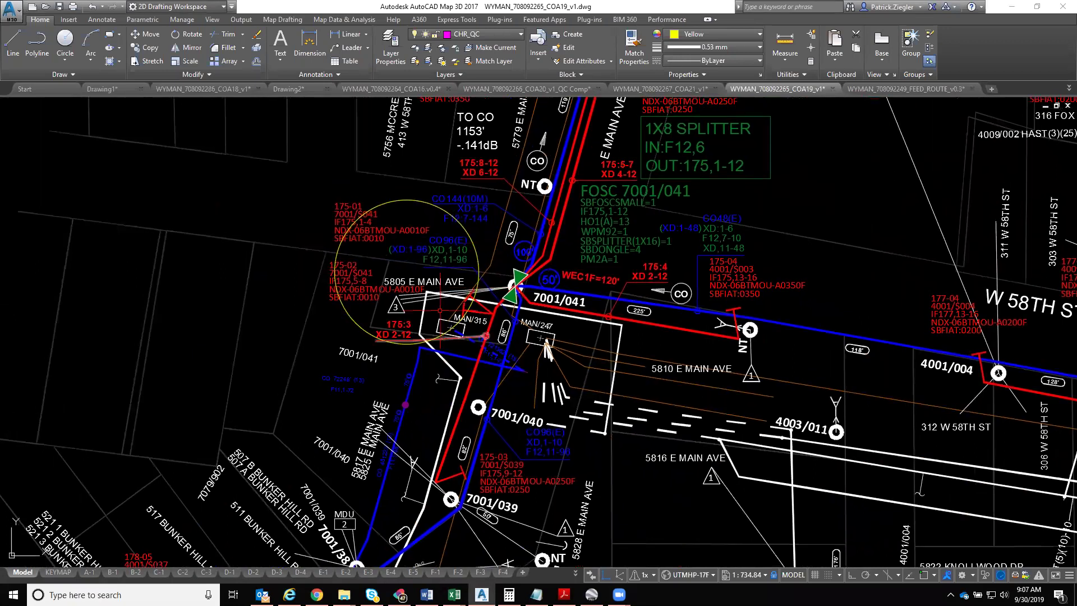
scroll(545, 348, up, 2)
middle_drag(609, 366, 609, 375)
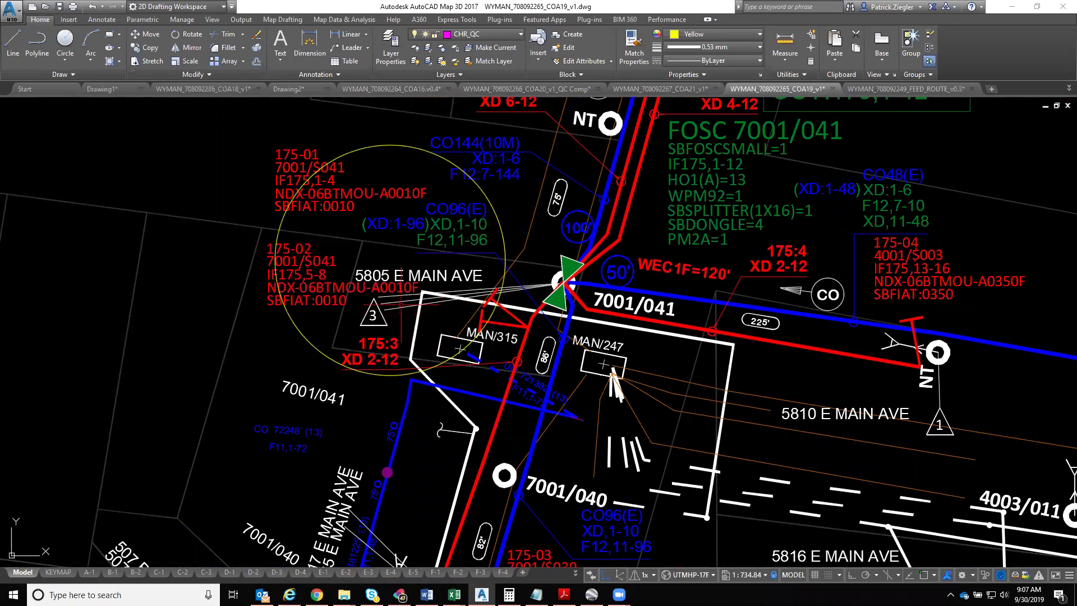
middle_drag(612, 367, 606, 398)
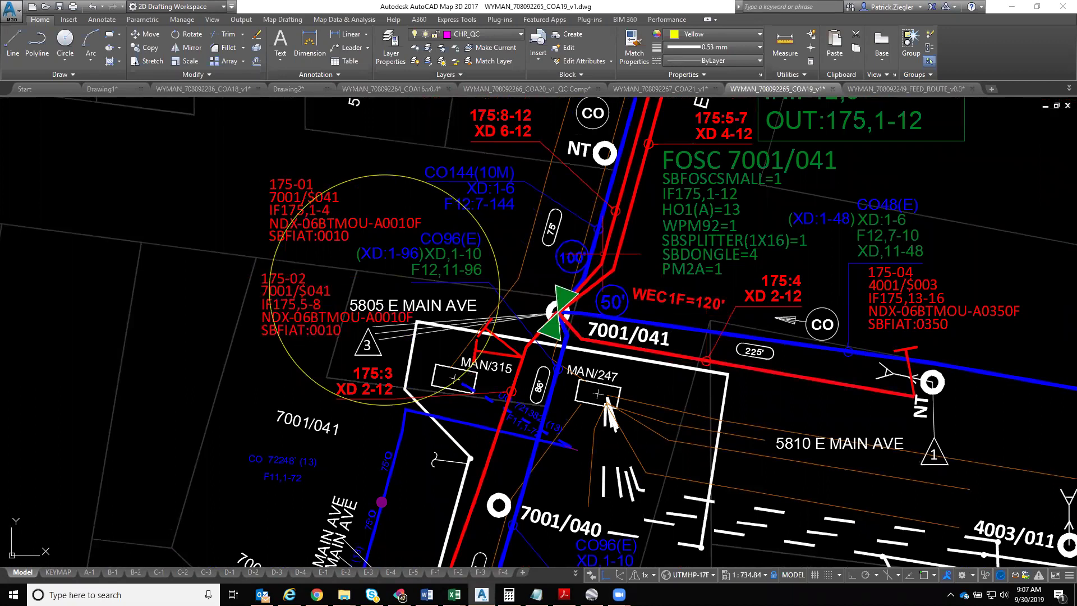
middle_drag(523, 231, 511, 252)
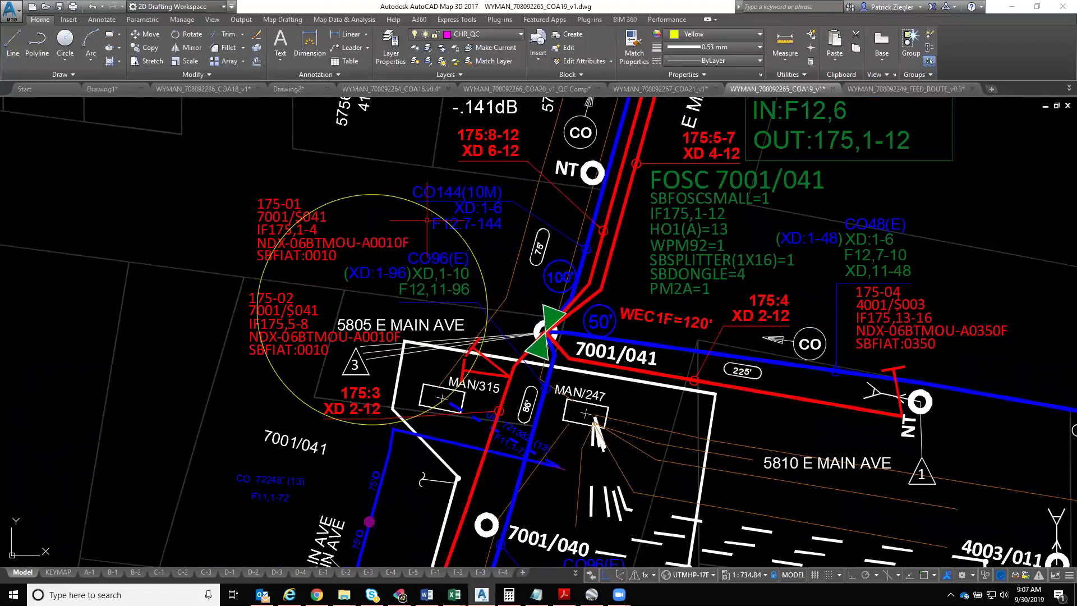
middle_drag(428, 220, 420, 232)
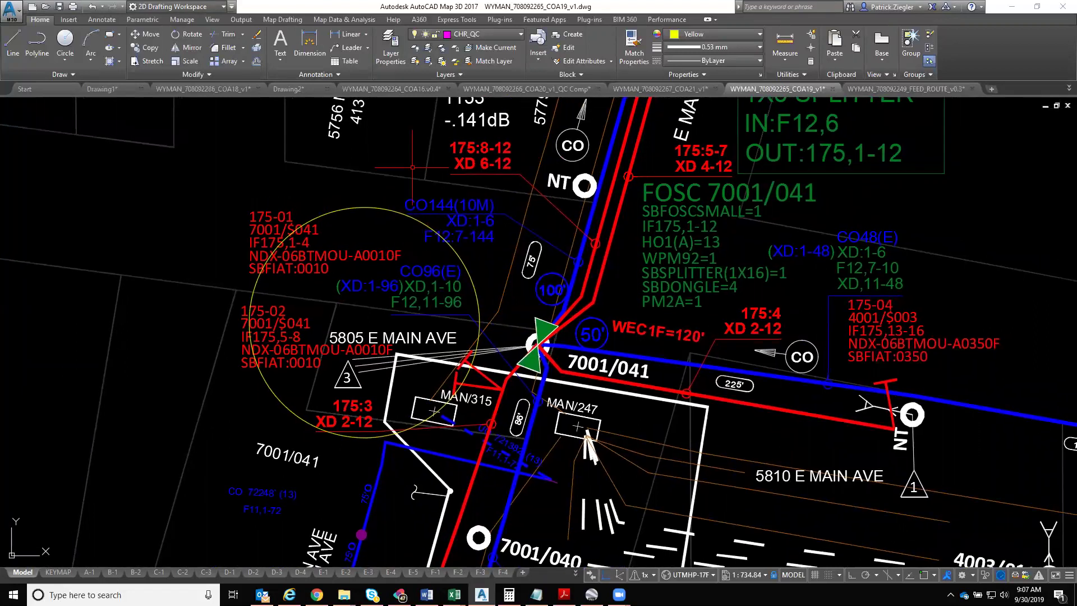
Isolate the layers of the 175-01 callout, a fiber line and the splitter annotation with LAYISO
click(428, 61)
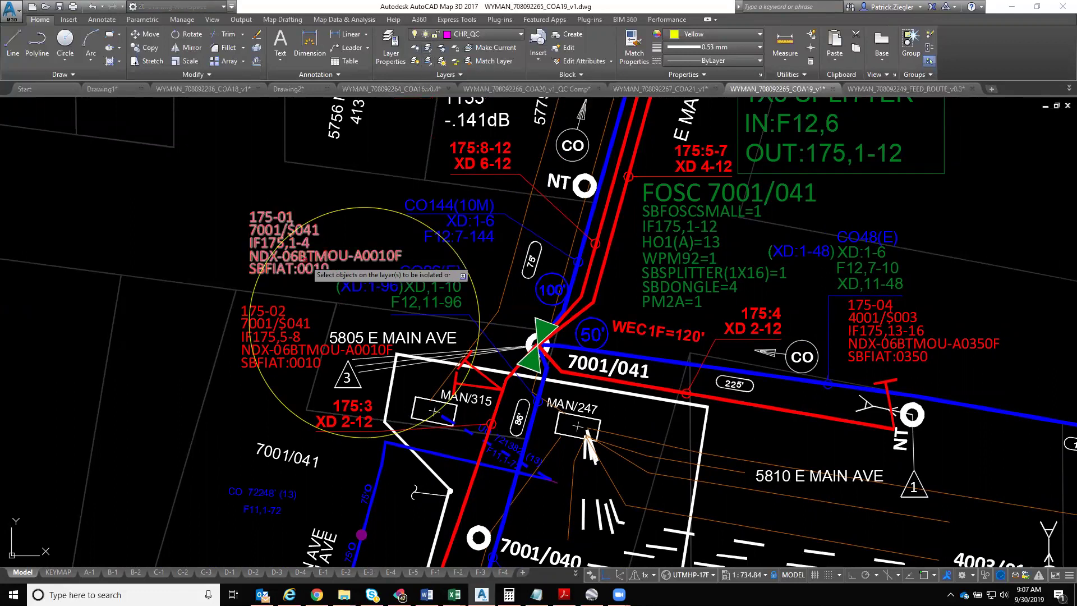
click(348, 250)
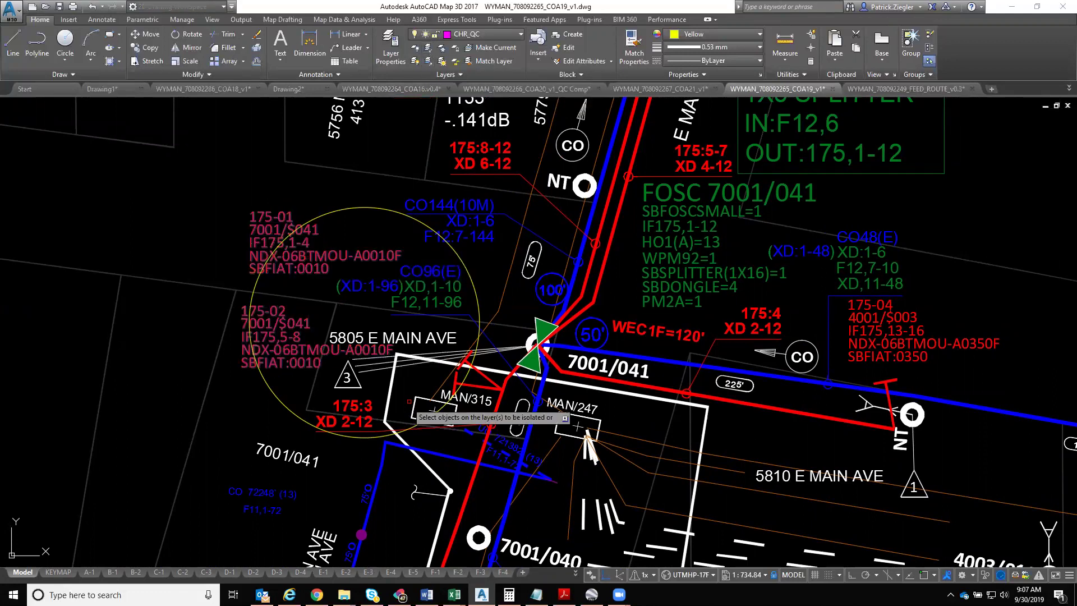
right_click(530, 357)
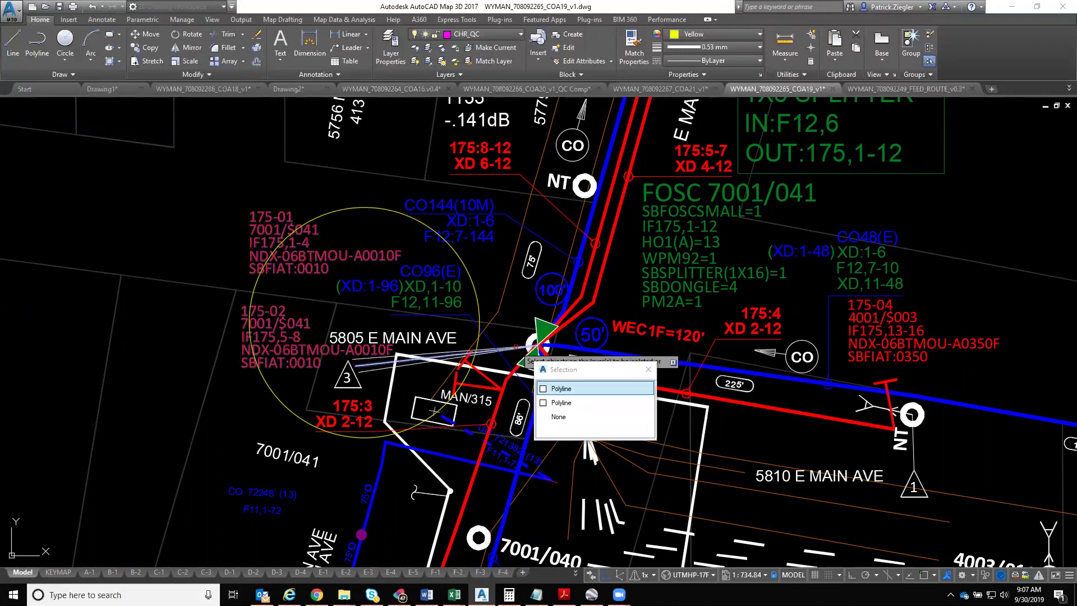
key(Escape)
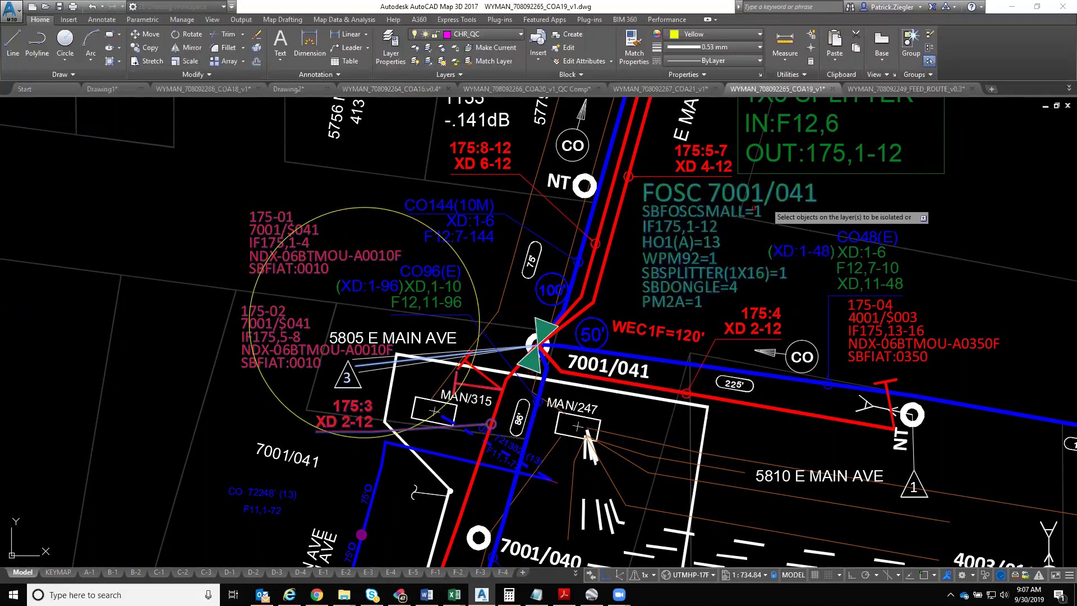
click(836, 157)
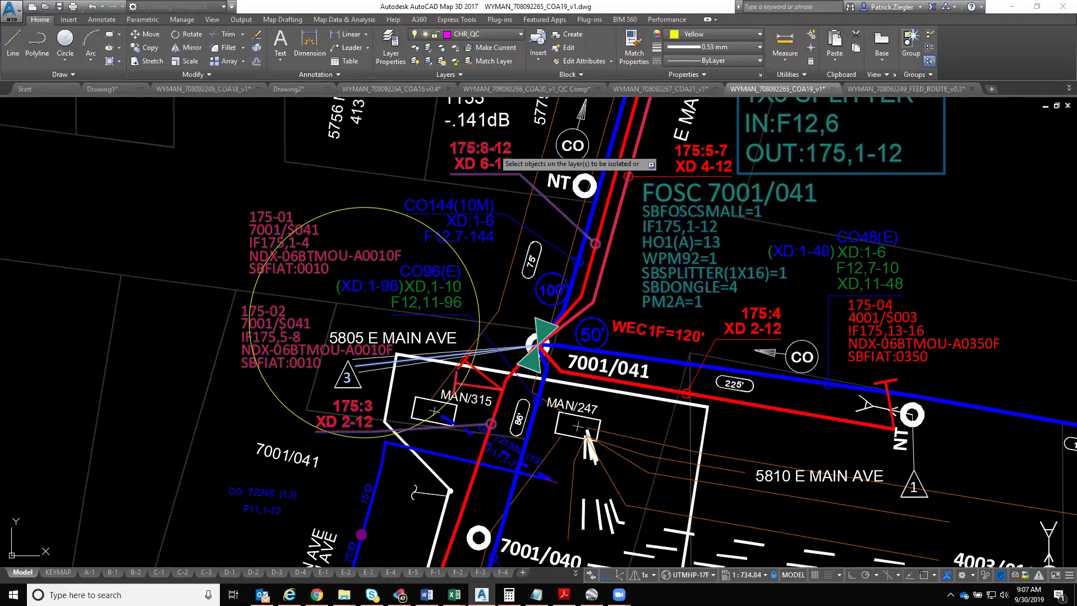
click(492, 149)
key(Return)
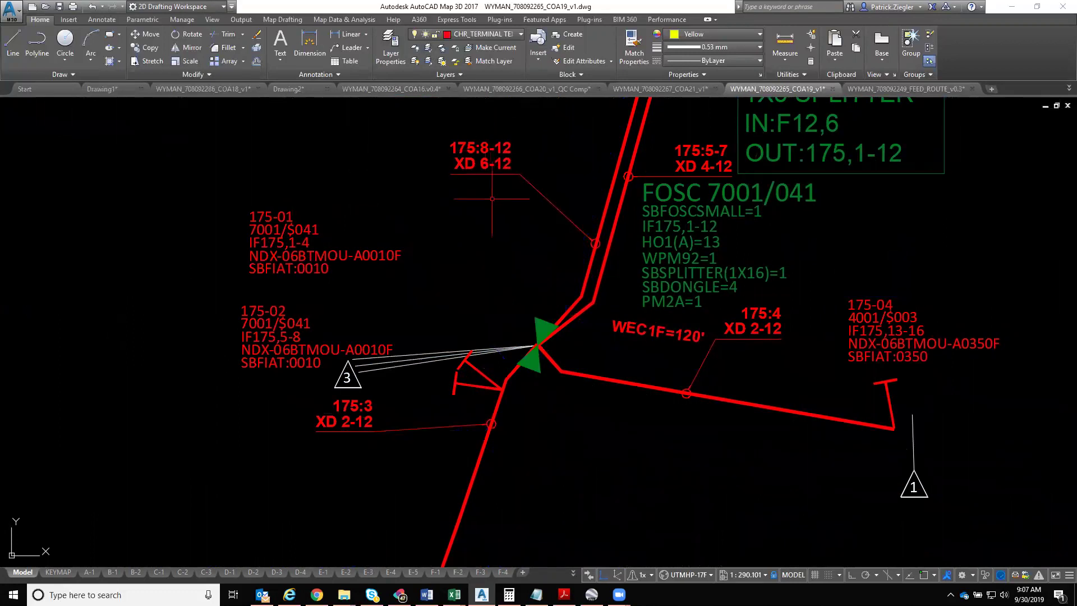
Zoom out over the whole isolated fiber route, clearing a stray 175-03 selection
scroll(489, 204, down, 4)
mouse_move(490, 204)
middle_down()
mouse_move(435, 325)
mouse_move(430, 267)
middle_up()
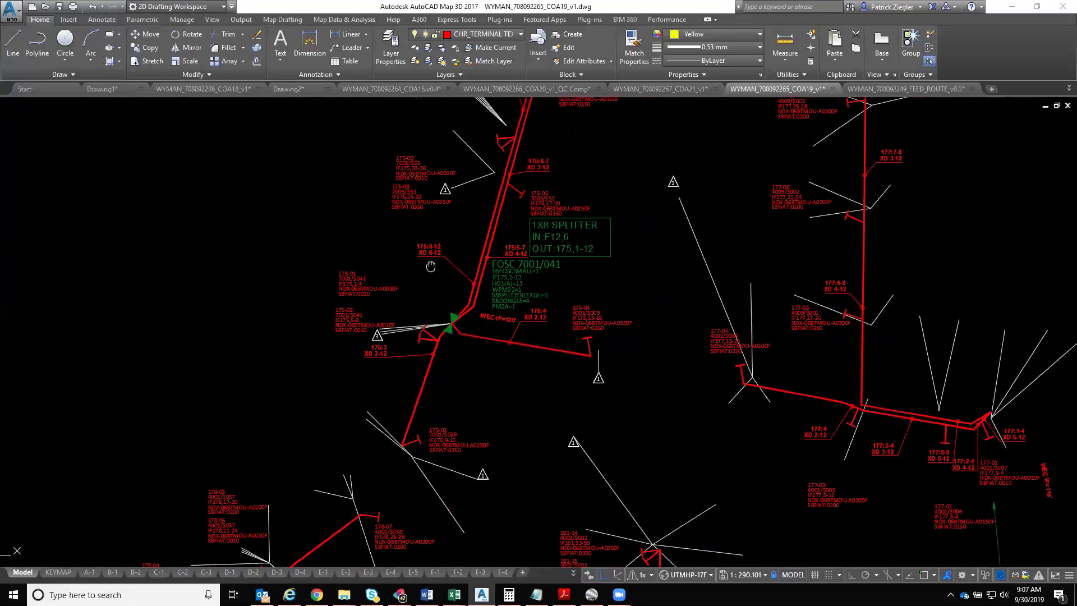
click(439, 429)
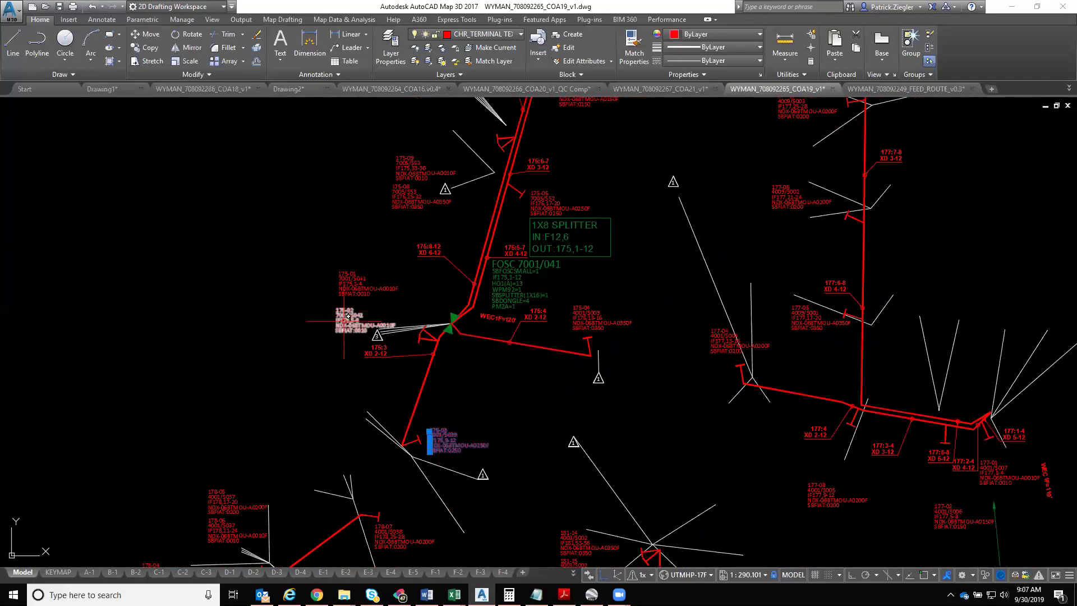
scroll(480, 362, up, 3)
key(Escape)
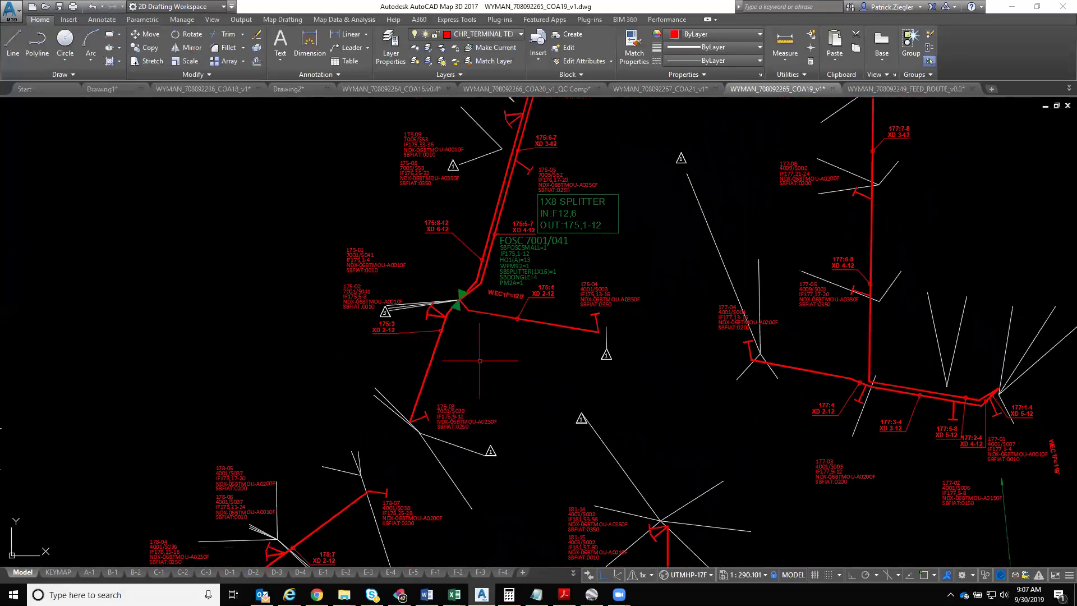
scroll(438, 309, up, 3)
Delete the 175-01 callout and the short red line beside the splice
click(440, 303)
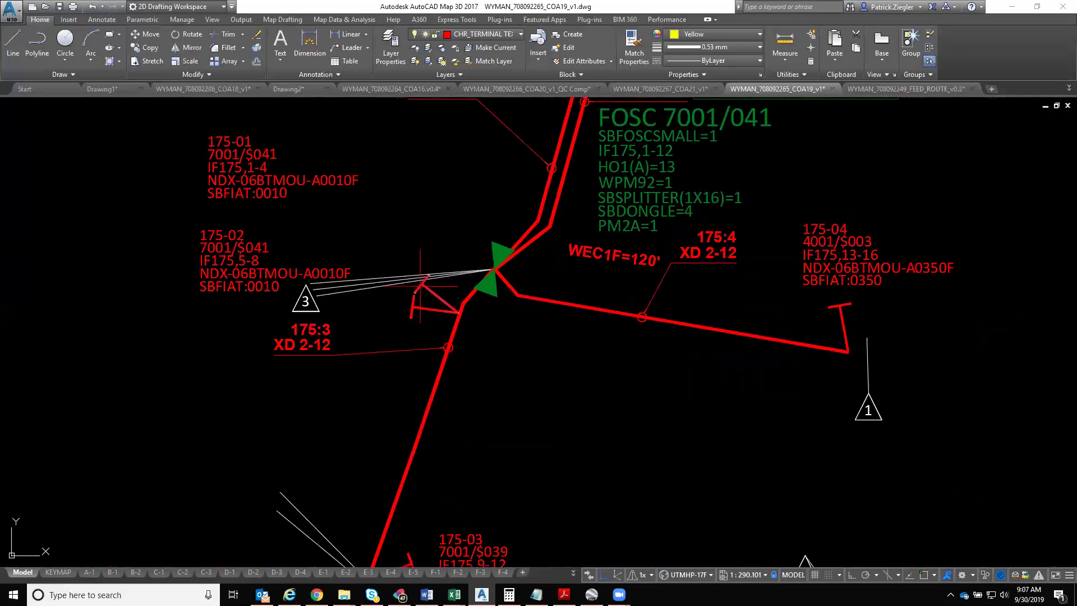
click(286, 170)
mouse_move(352, 170)
middle_down()
mouse_move(366, 197)
mouse_move(413, 219)
middle_up()
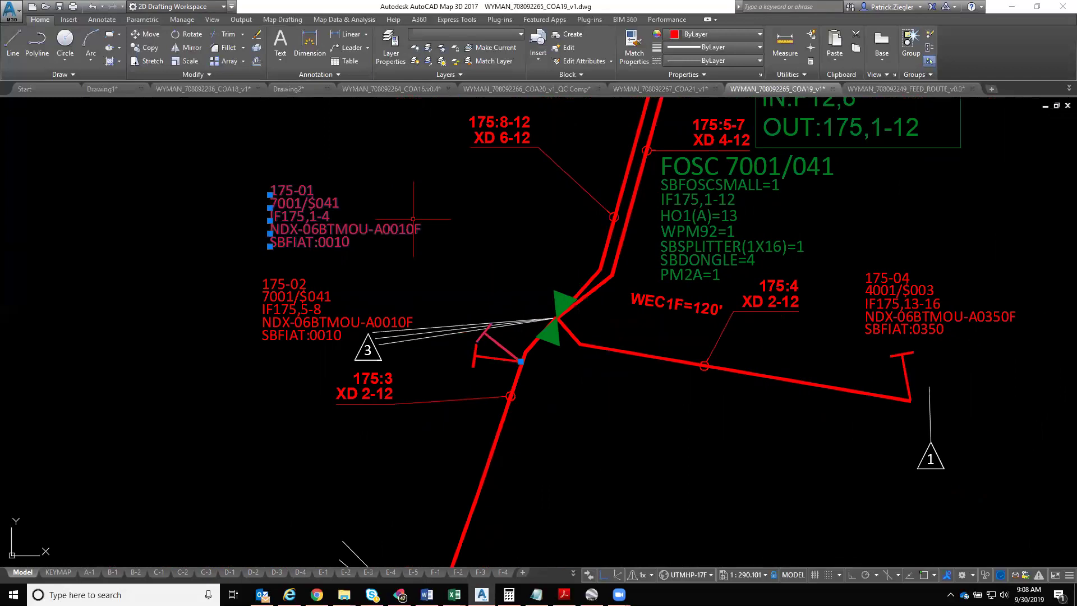
key(Delete)
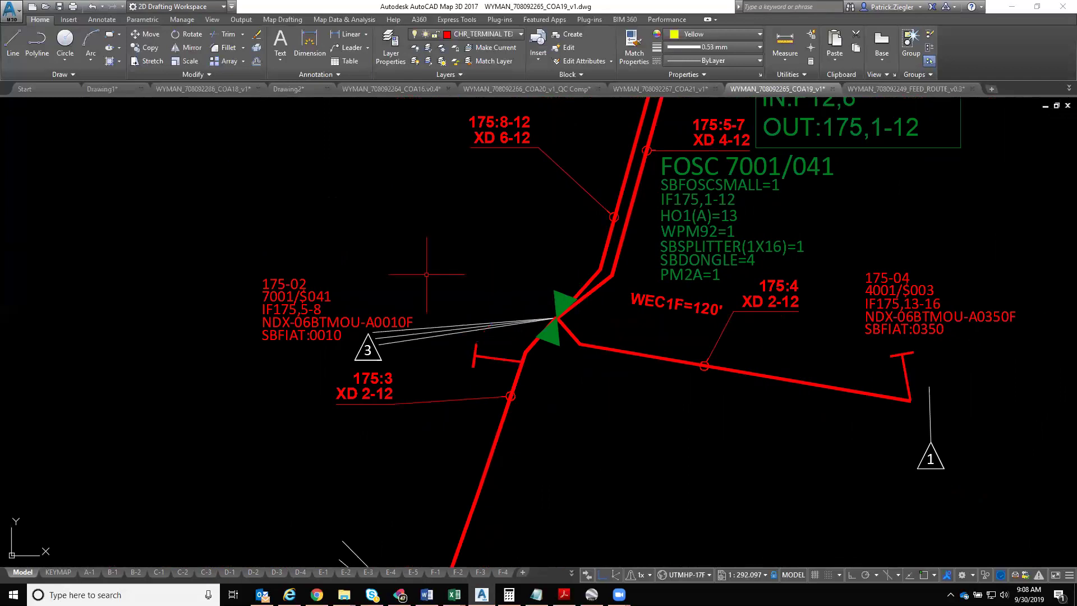
scroll(419, 226, down, 5)
scroll(435, 300, up, 2)
middle_drag(434, 299, 437, 258)
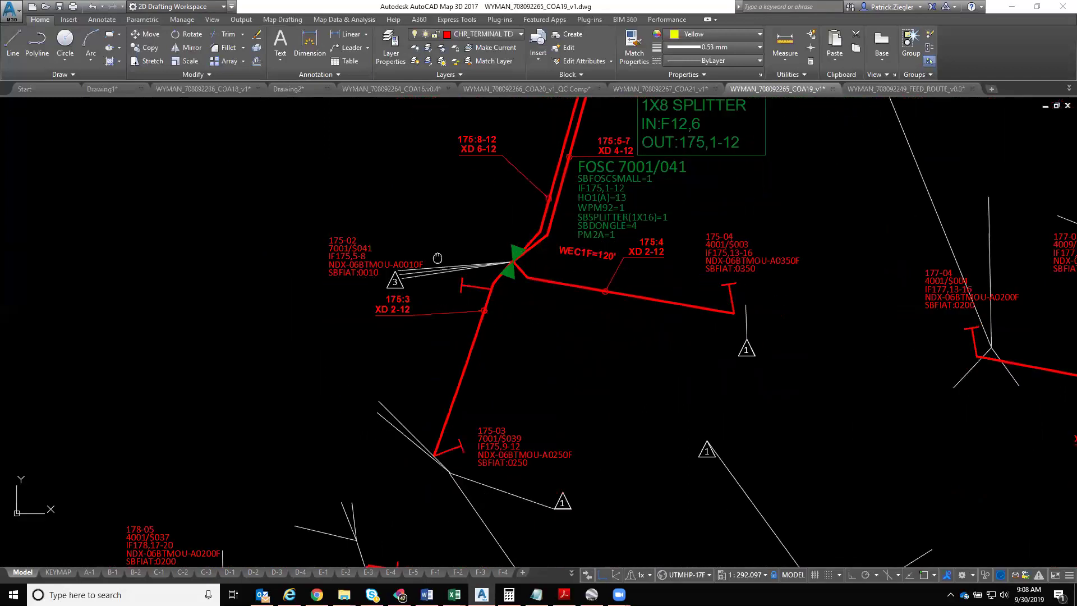
Select callouts 175-02, 175-04, 175-05, 175-08, 175-09, 175-10 and 175-11
click(351, 257)
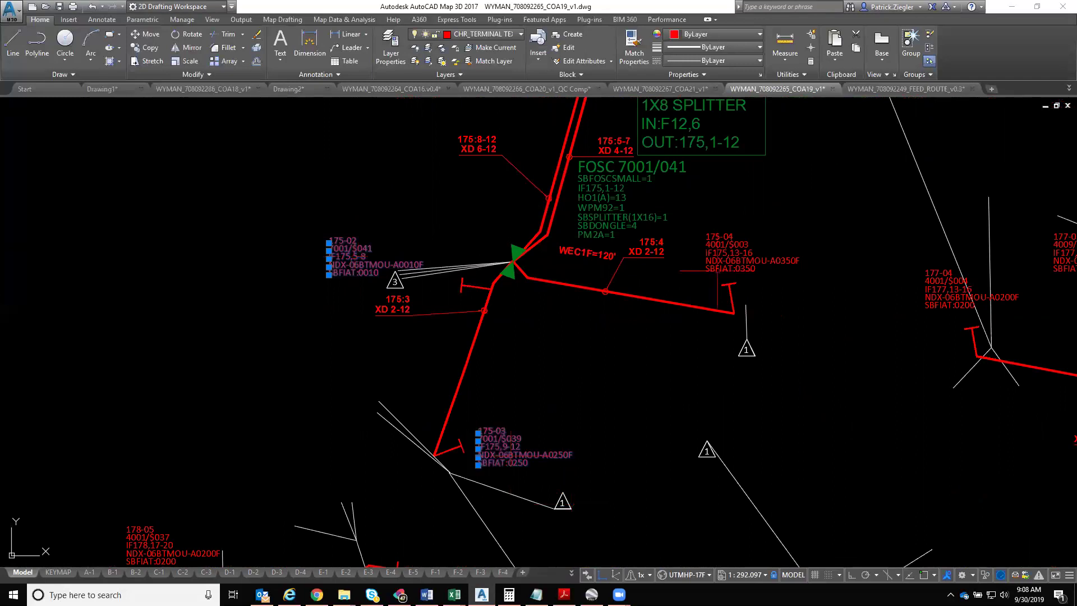
click(704, 244)
middle_drag(703, 245, 651, 404)
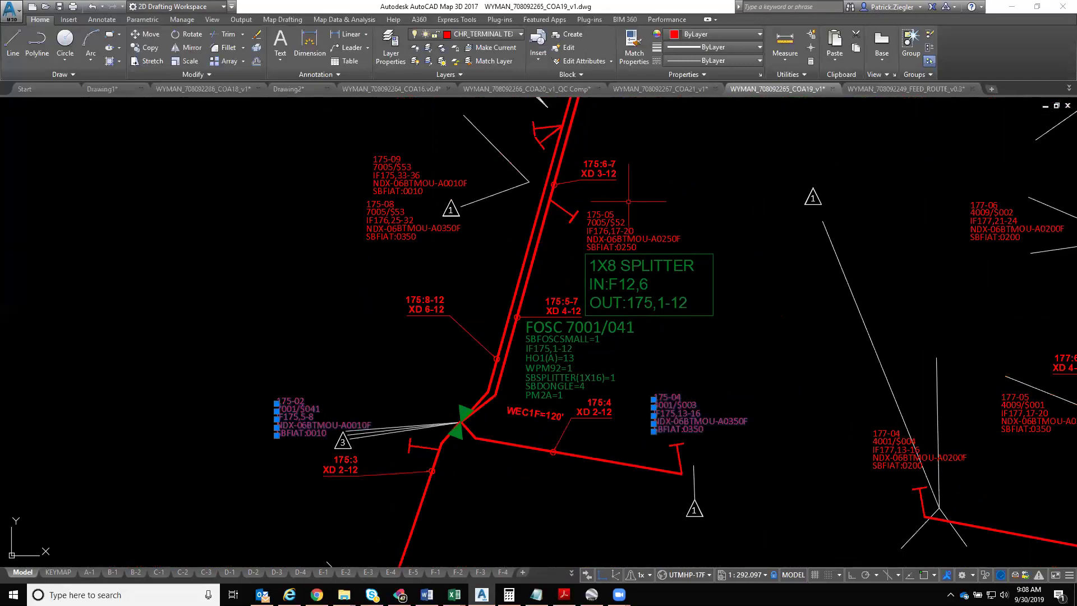
click(612, 230)
click(409, 221)
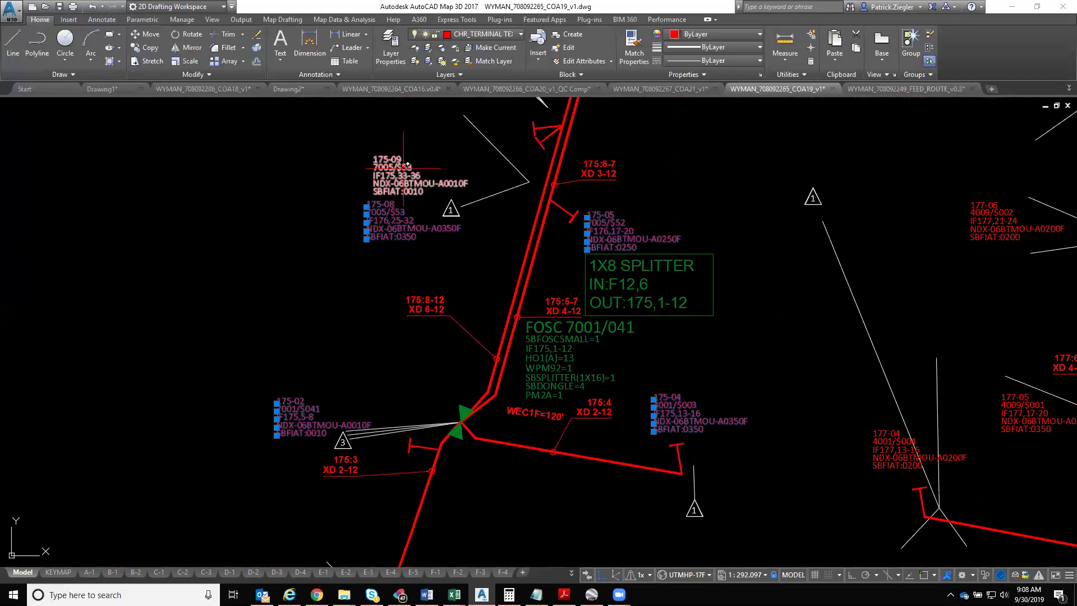
click(401, 186)
middle_drag(405, 203, 368, 425)
click(617, 283)
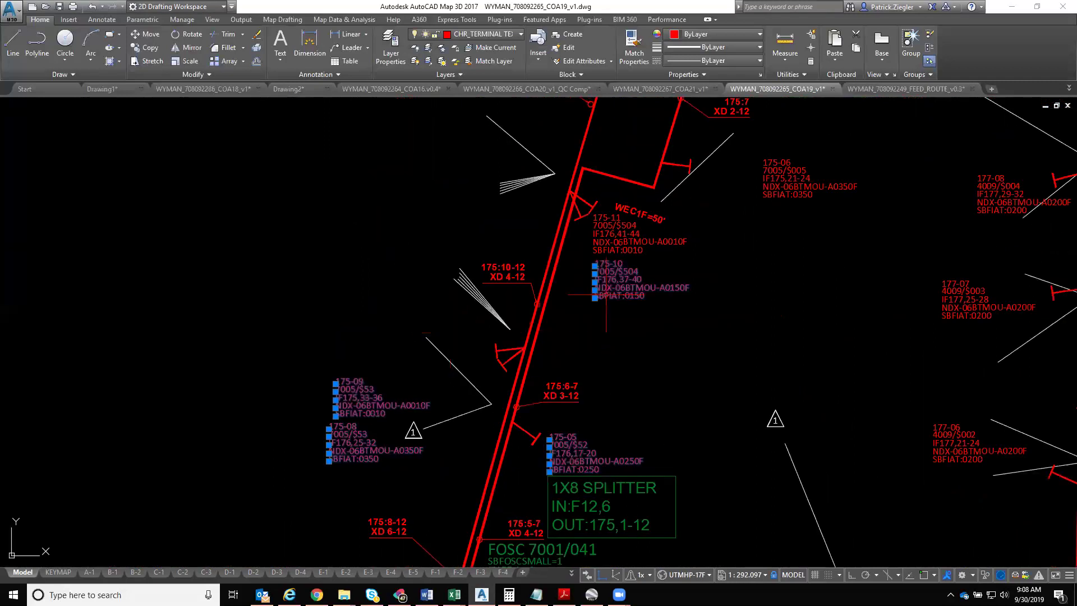
click(617, 236)
Add callouts 175-06, 175-07 and 175-12 to the selection
middle_drag(617, 236, 496, 355)
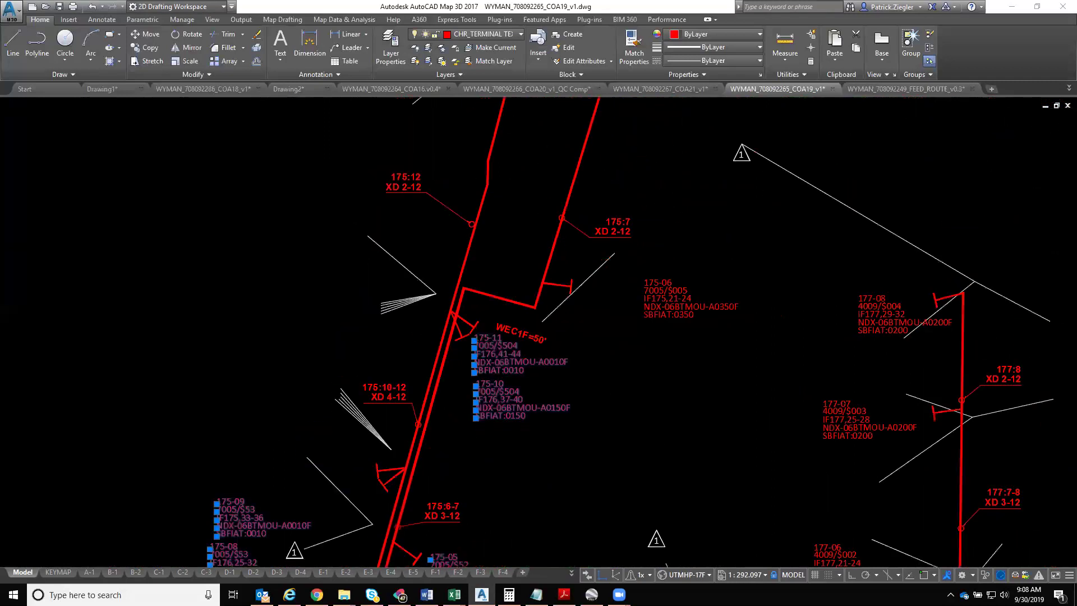
click(673, 284)
middle_drag(660, 246, 597, 472)
click(646, 297)
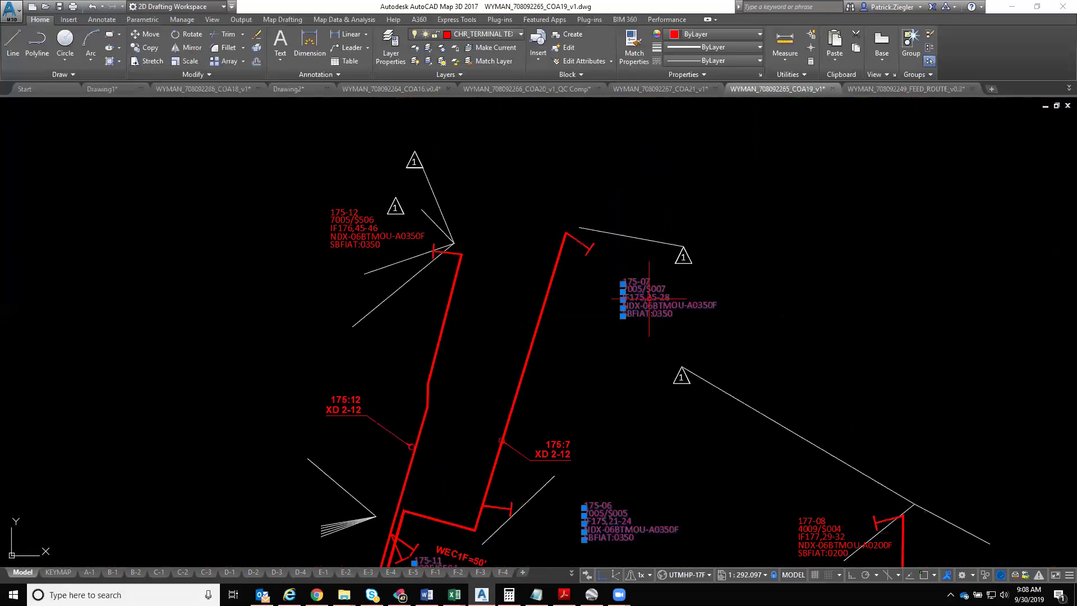
click(369, 233)
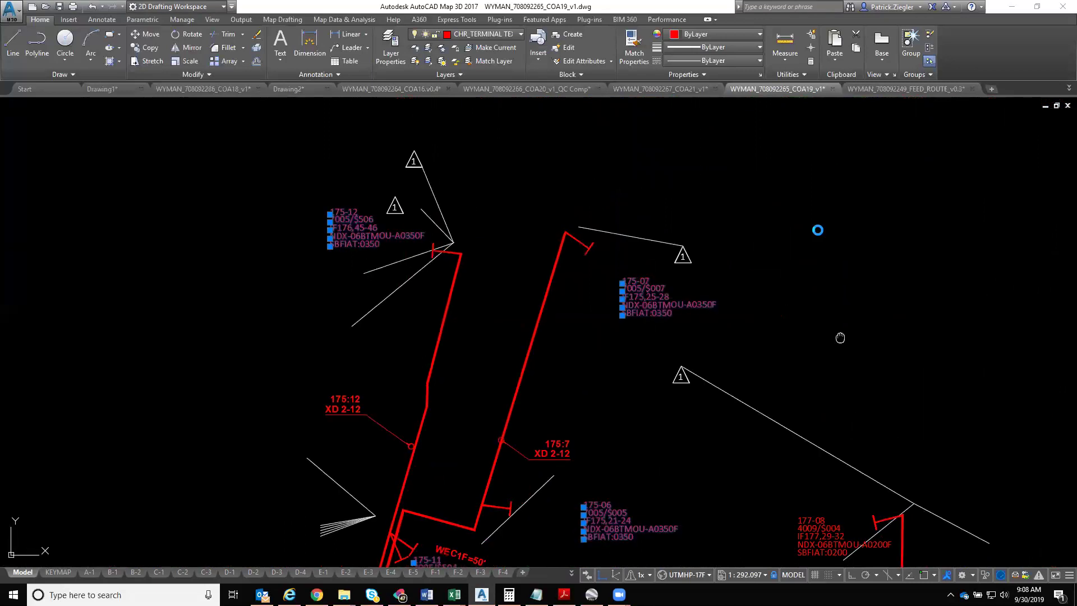
mouse_move(839, 337)
middle_down()
mouse_move(817, 236)
mouse_move(810, 258)
middle_up()
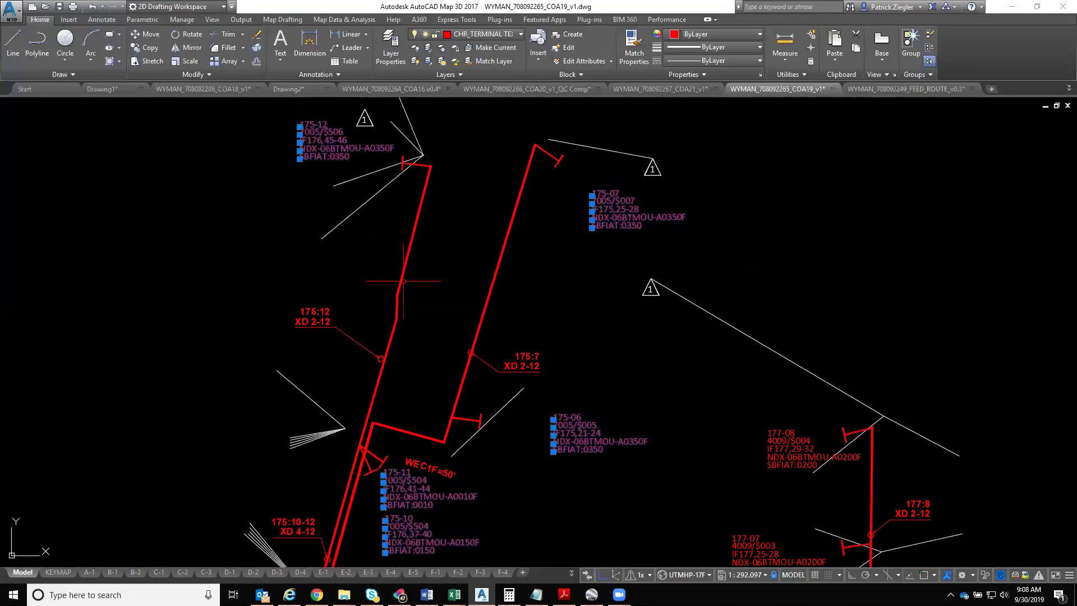
middle_drag(402, 183, 502, 271)
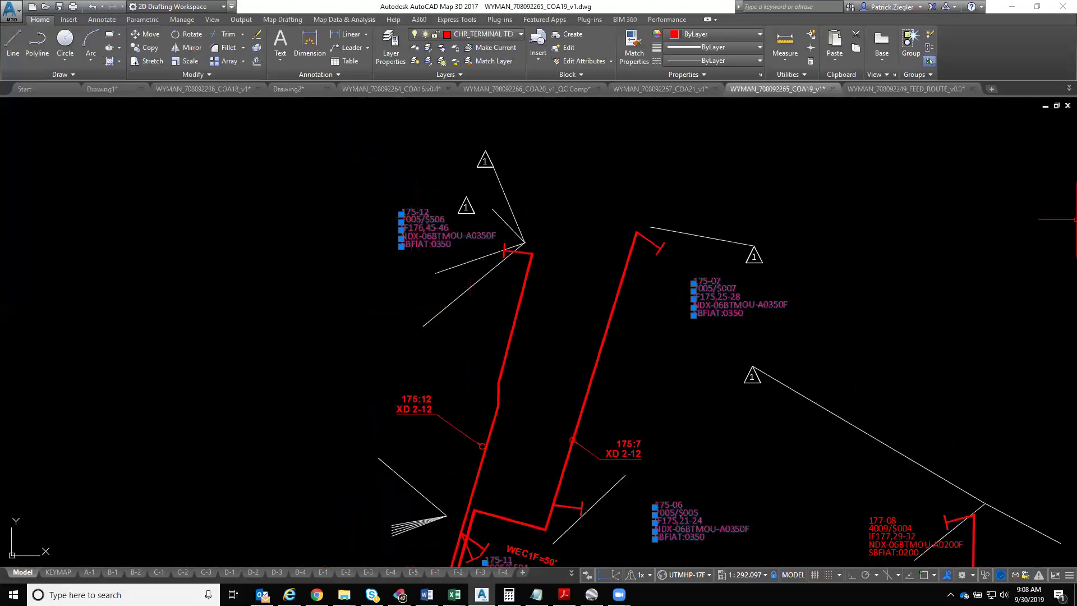
Confirm in Properties they are HASTINGS_POLE_BLOCK with ADDRESS and IF00003, then hide the palette
key(ctrl+1)
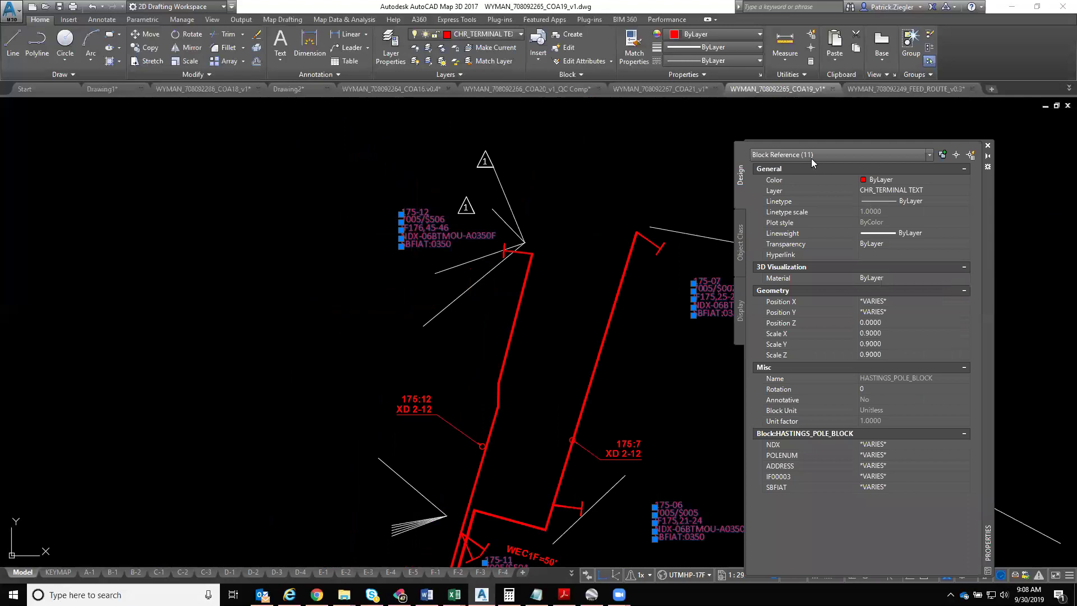
drag(986, 216, 1069, 222)
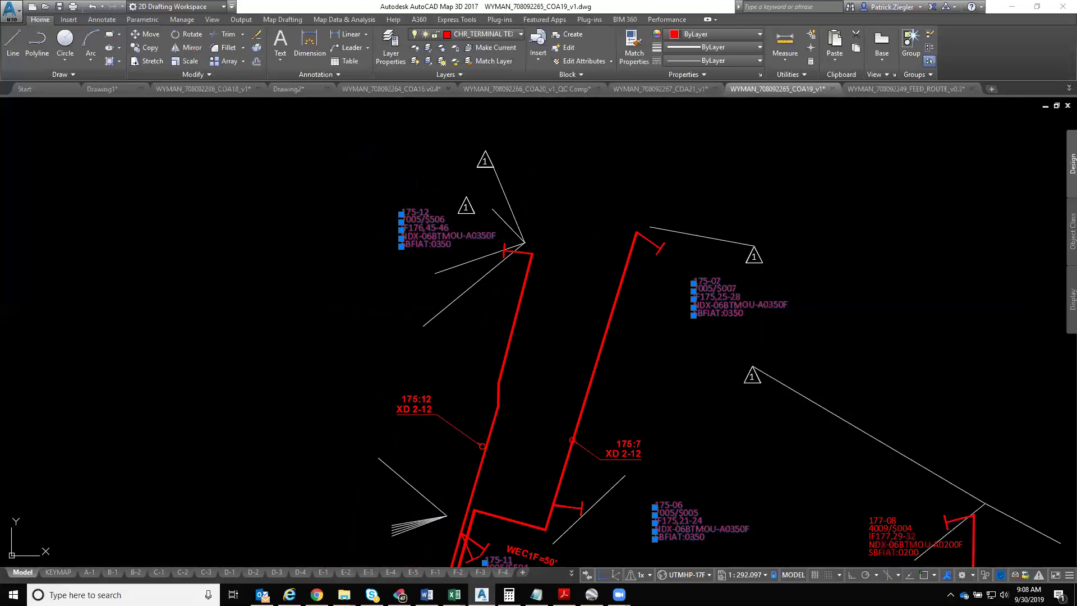
scroll(882, 253, down, 5)
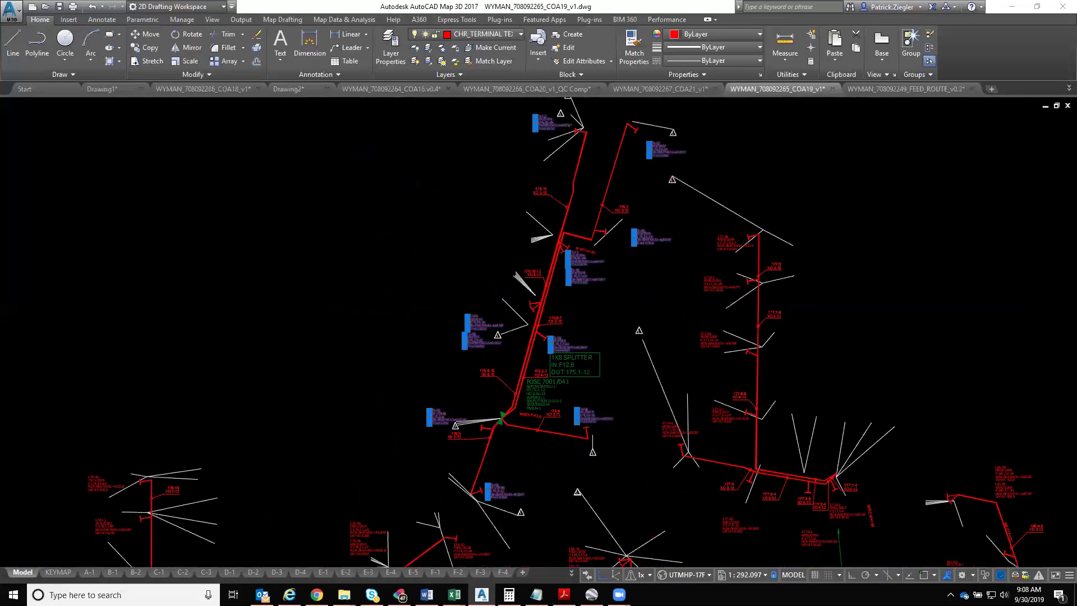
mouse_move(622, 292)
middle_down()
mouse_move(620, 276)
mouse_move(612, 287)
middle_up()
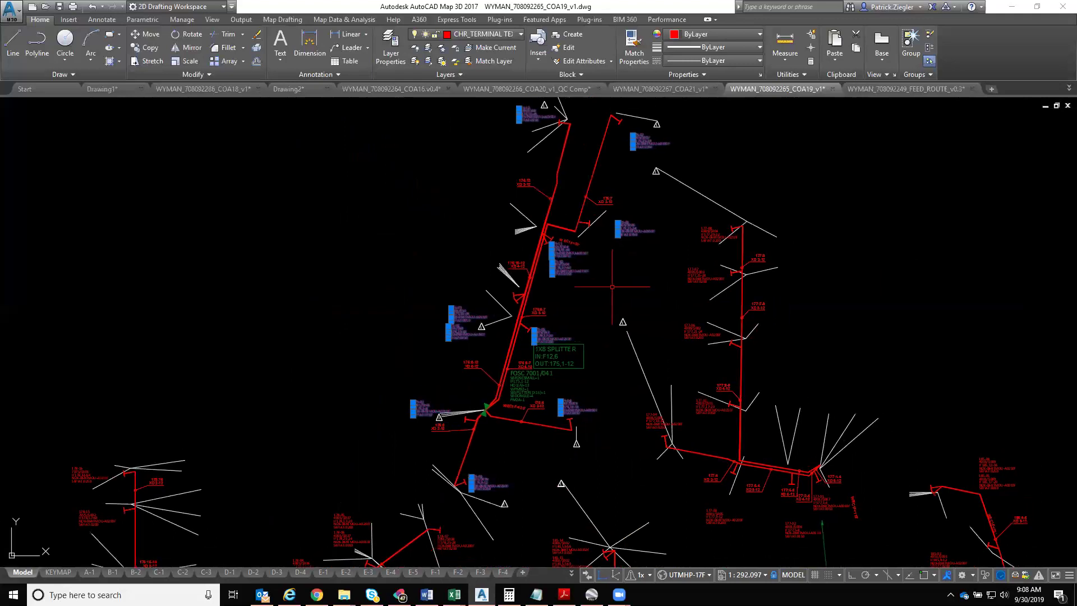
Run ATTOUT to export the selected callouts' attributes to Design\TERM.txt, overwriting it
text(att)
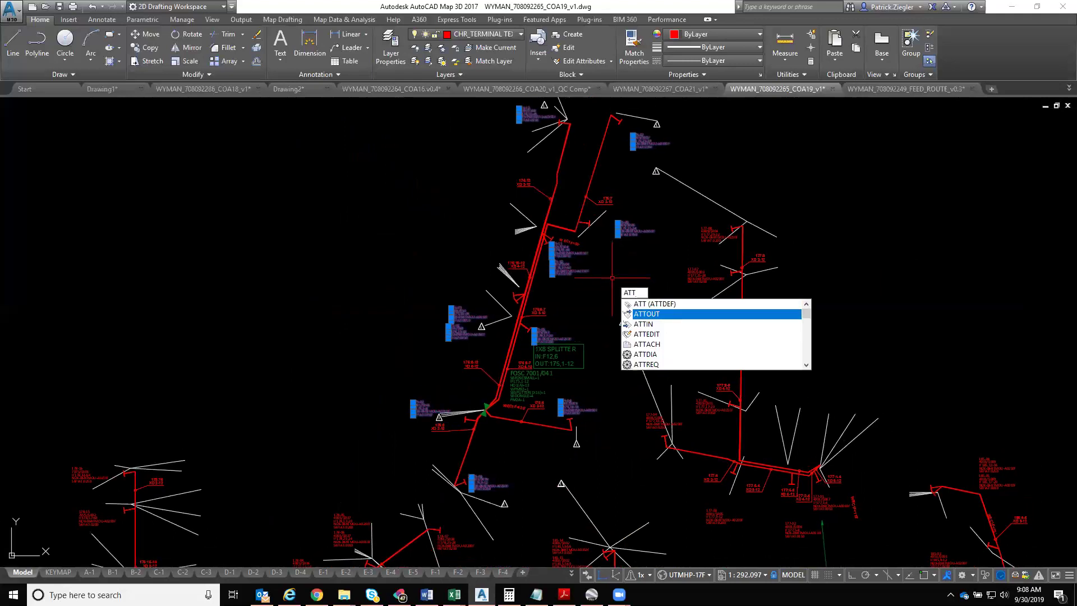
click(674, 314)
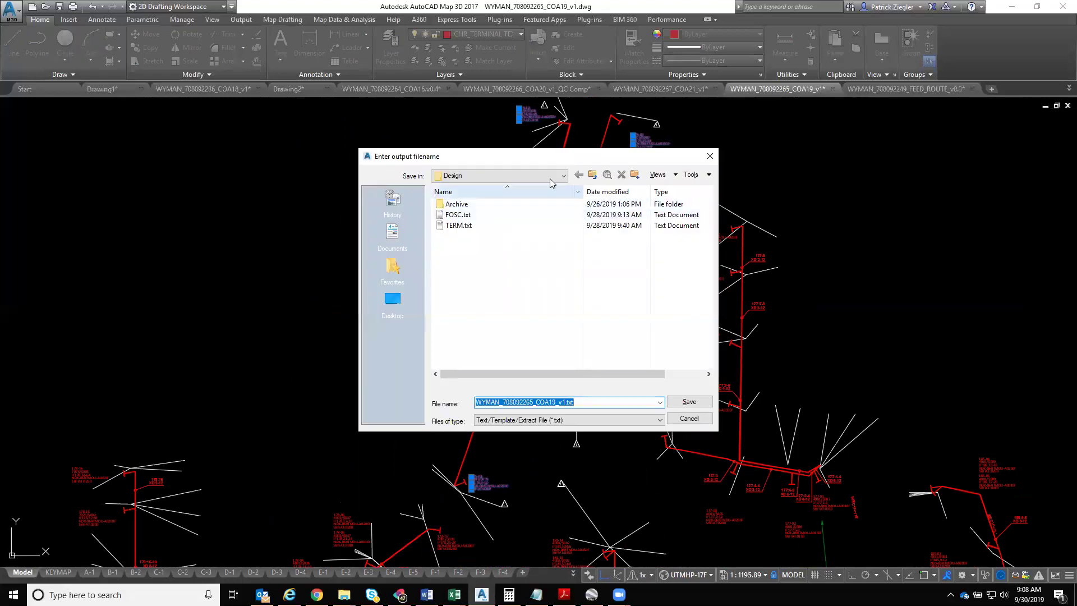
click(453, 226)
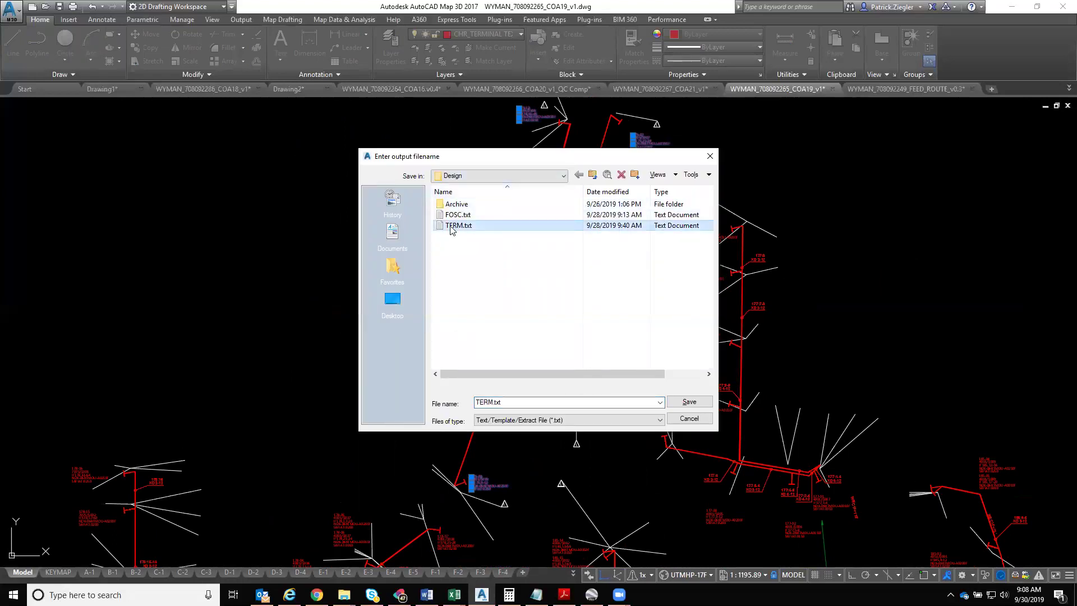
click(565, 176)
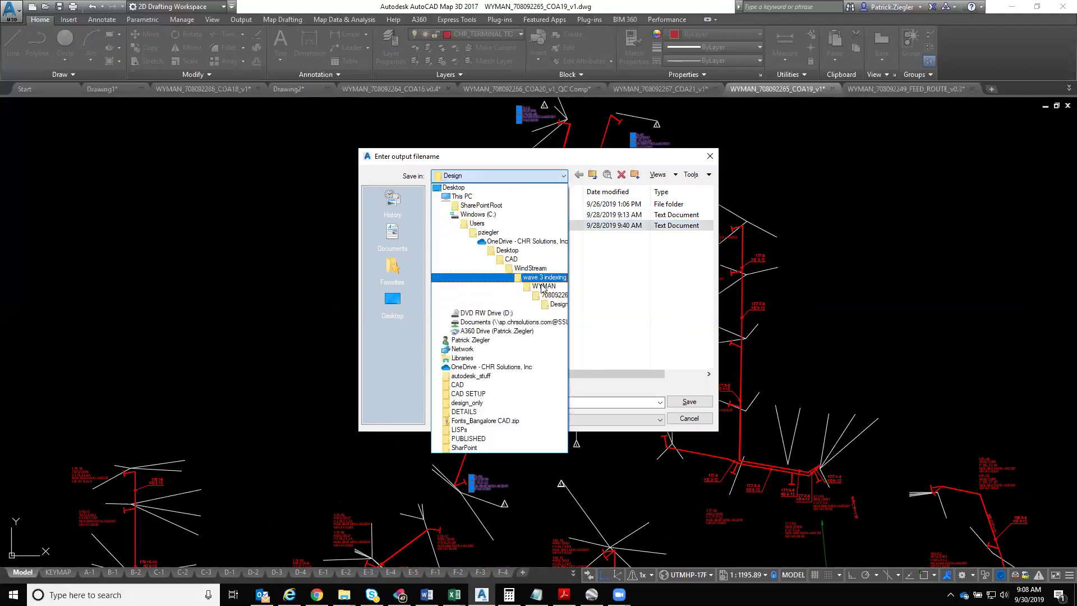
click(557, 305)
click(458, 227)
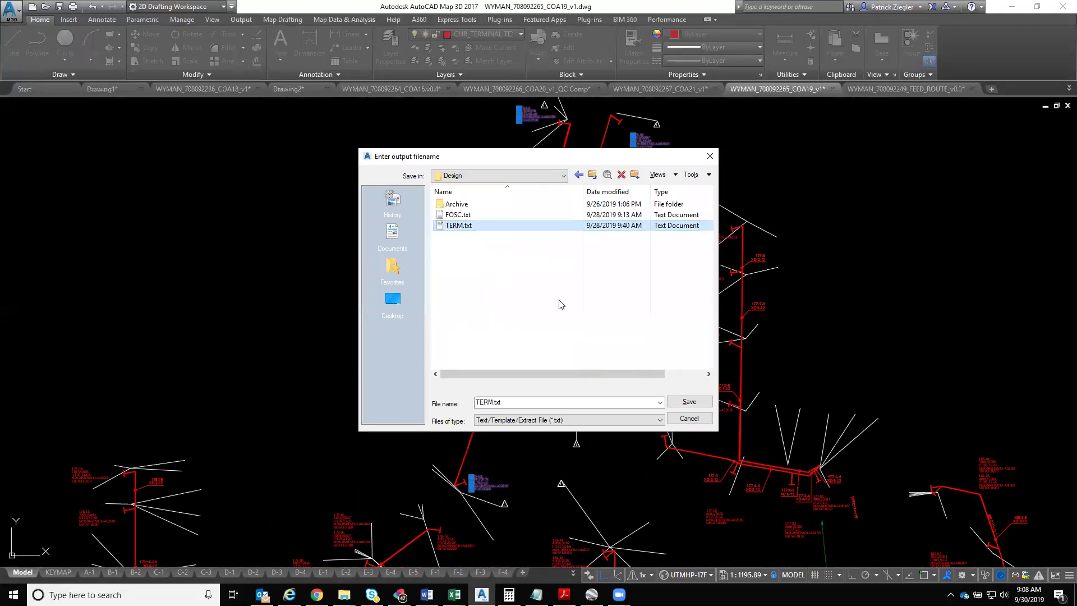
click(689, 404)
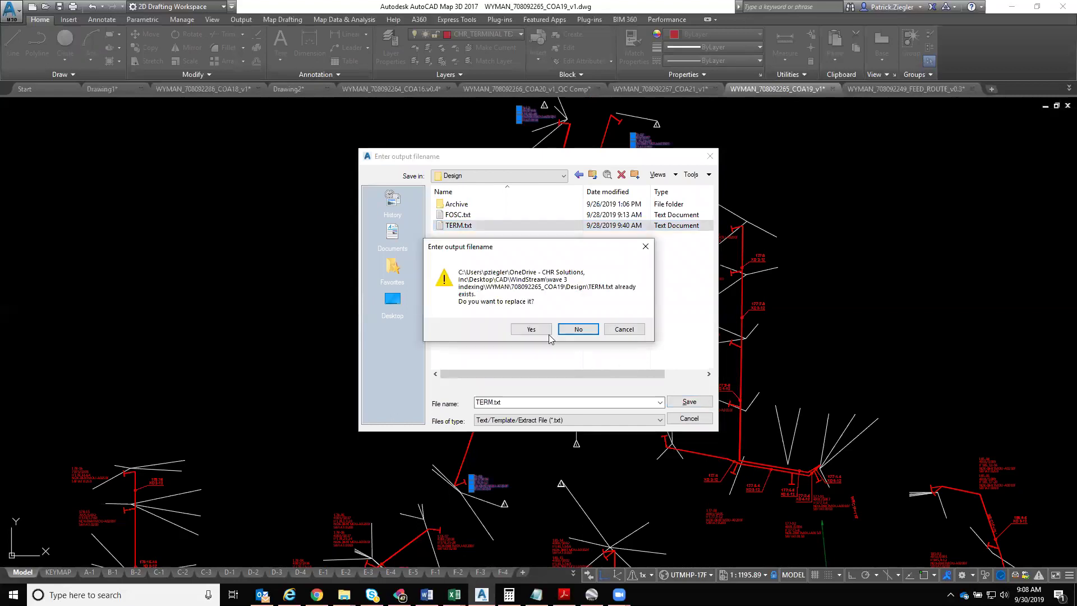
click(531, 330)
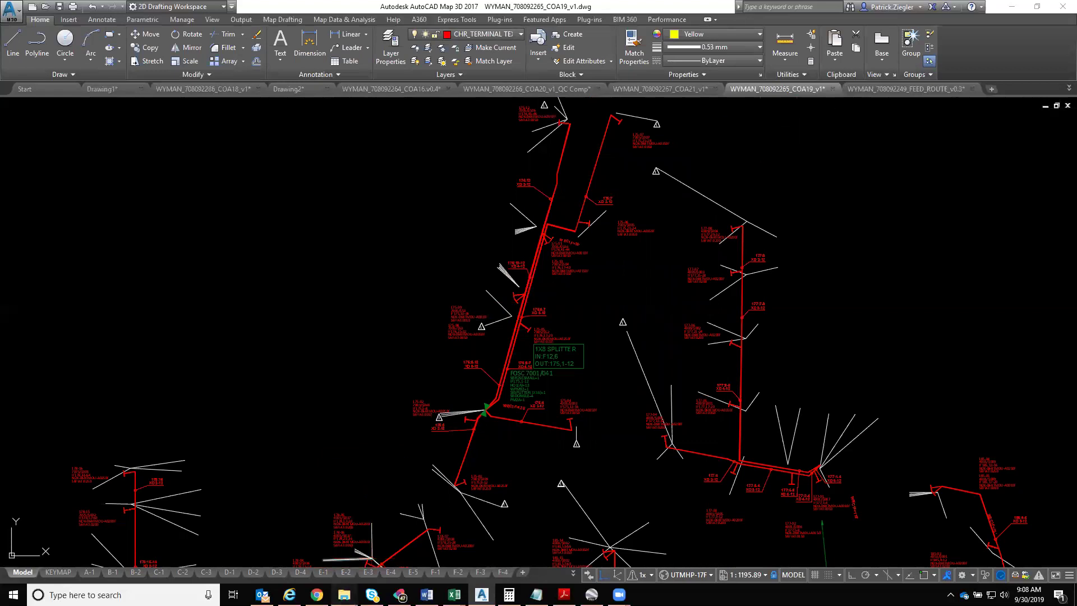
Open TERM.txt from the Design folder with Excel 2016
mouse_move(344, 595)
click(385, 508)
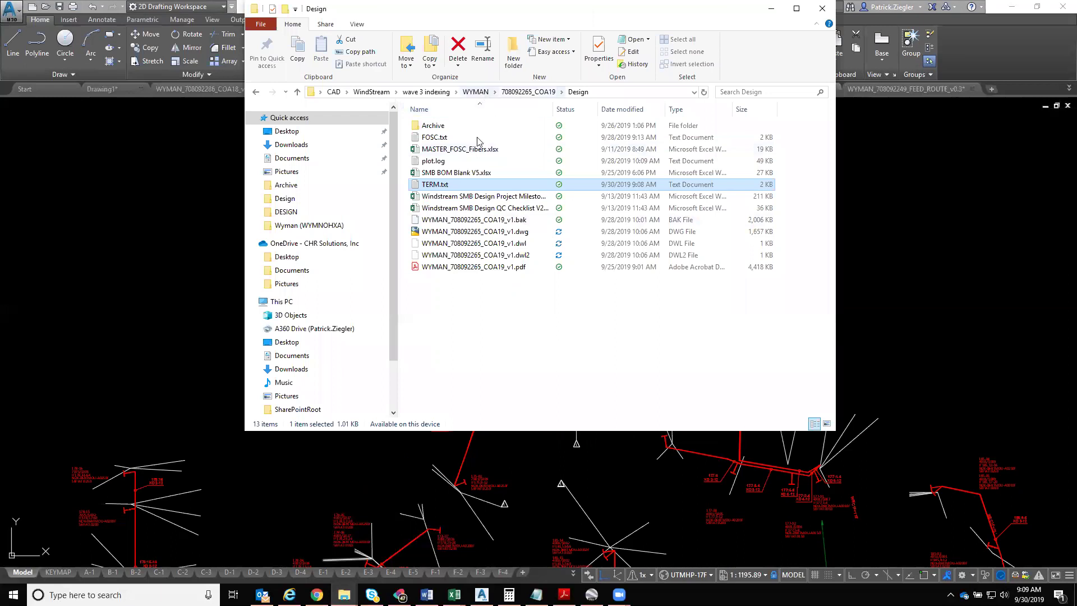
click(435, 185)
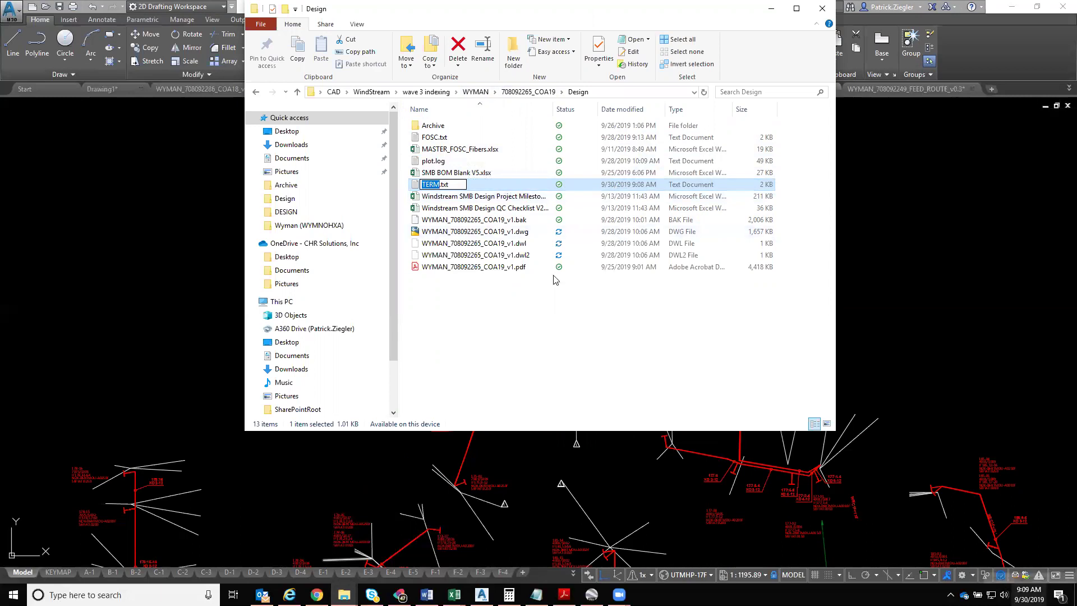
double_click(413, 185)
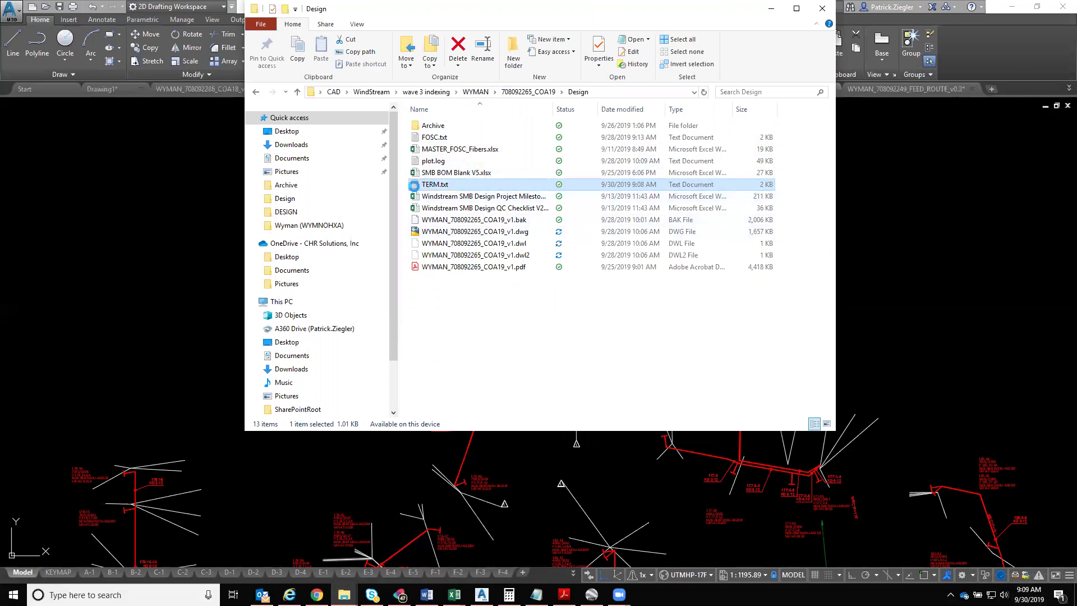
right_click(414, 186)
mouse_move(490, 308)
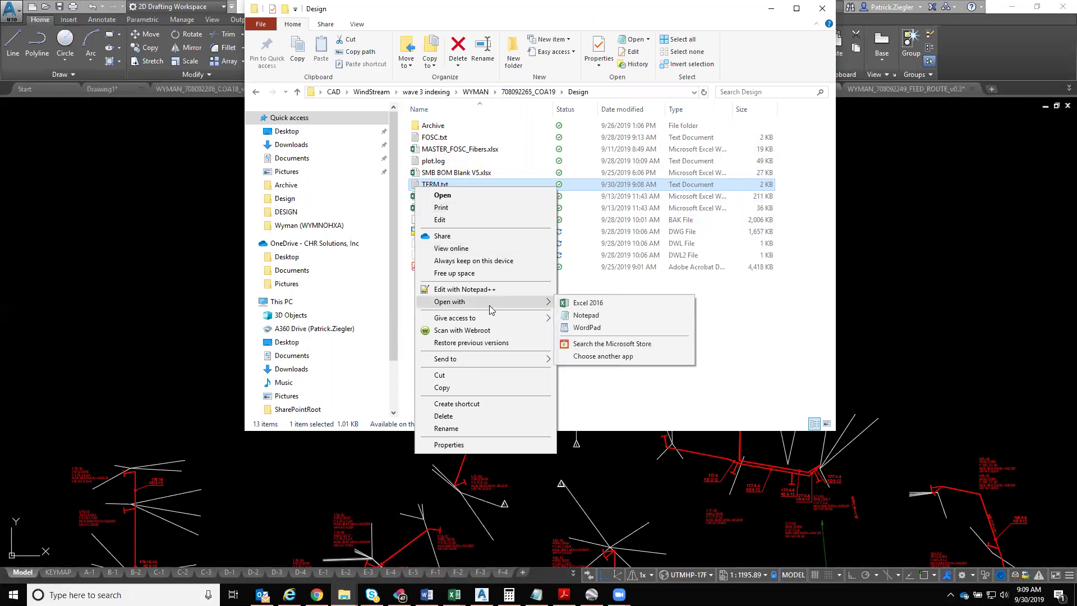
click(606, 305)
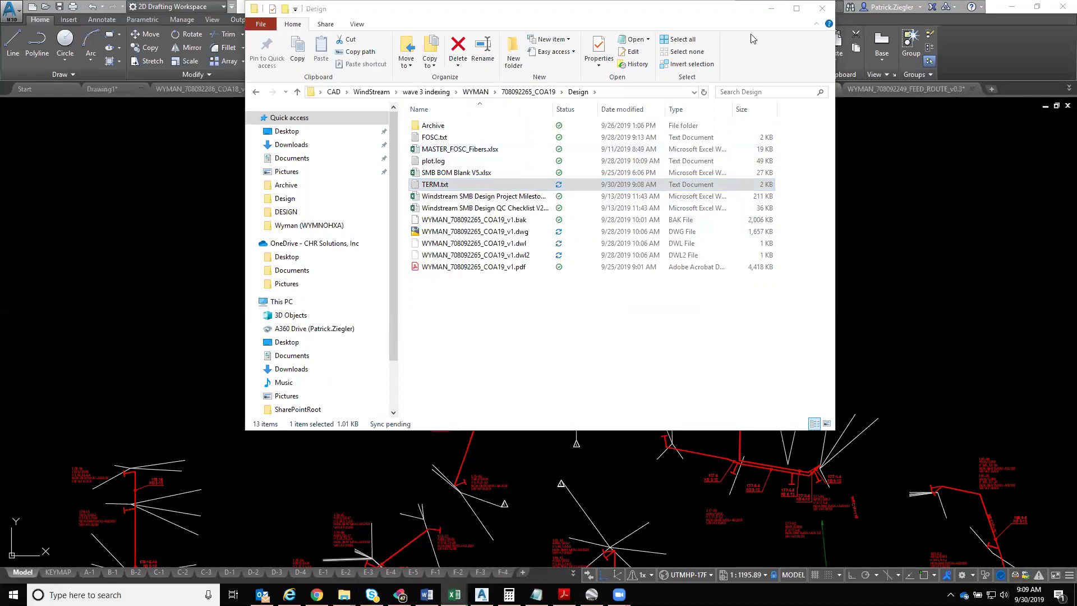
Autofit columns B, C, F and G and widen column D on the TERM sheet
click(772, 12)
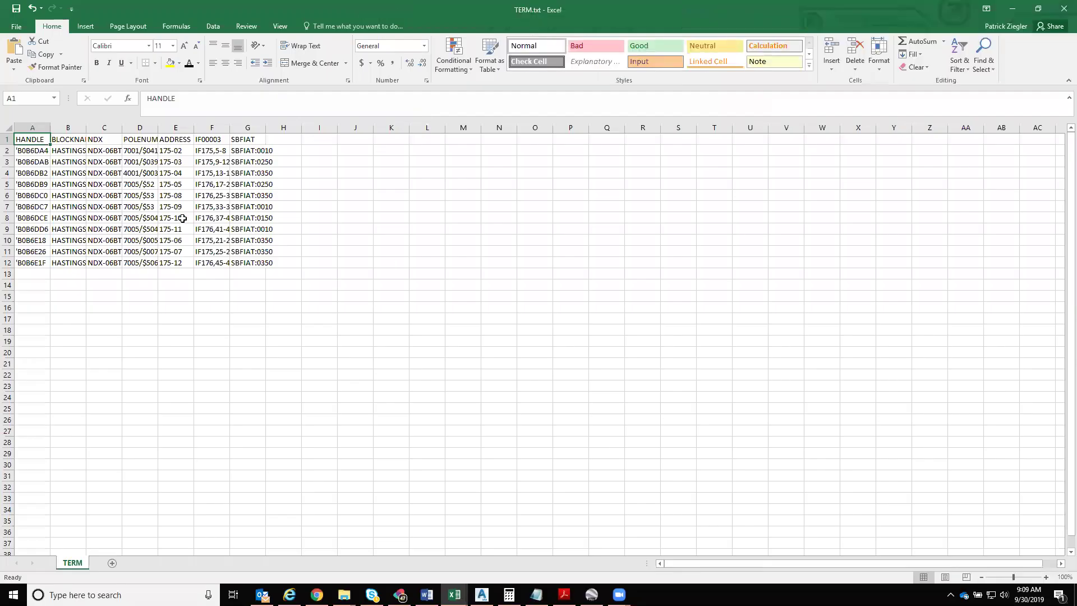
double_click(121, 128)
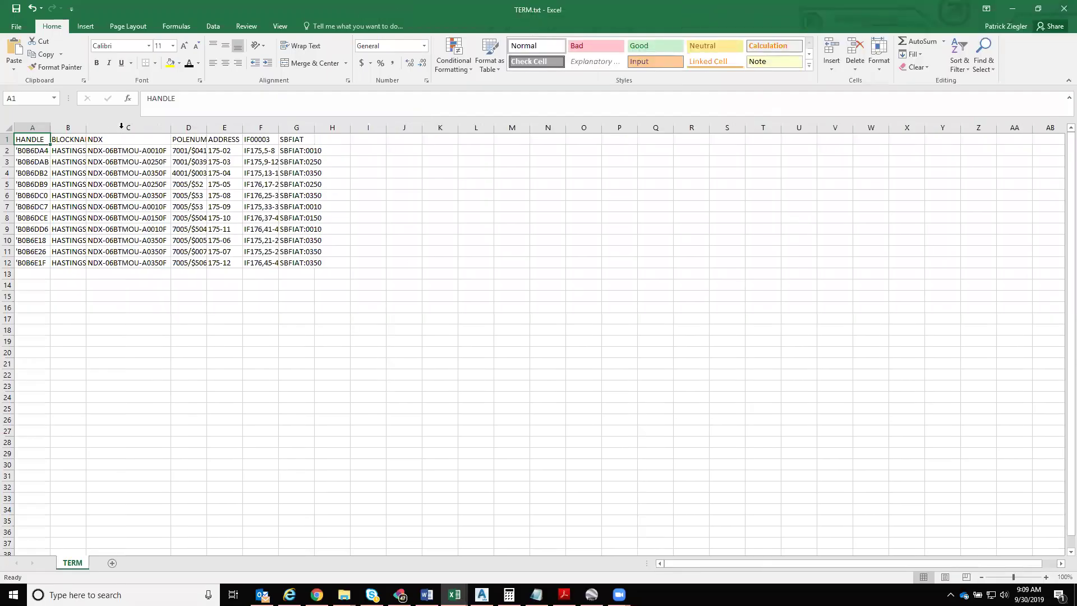
double_click(86, 128)
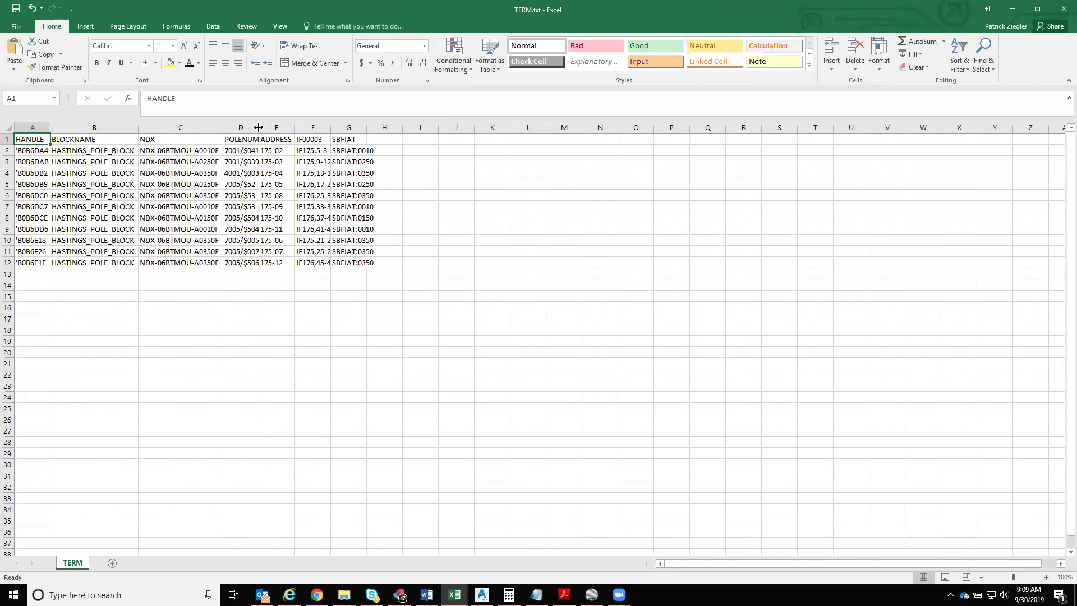
drag(256, 128, 297, 127)
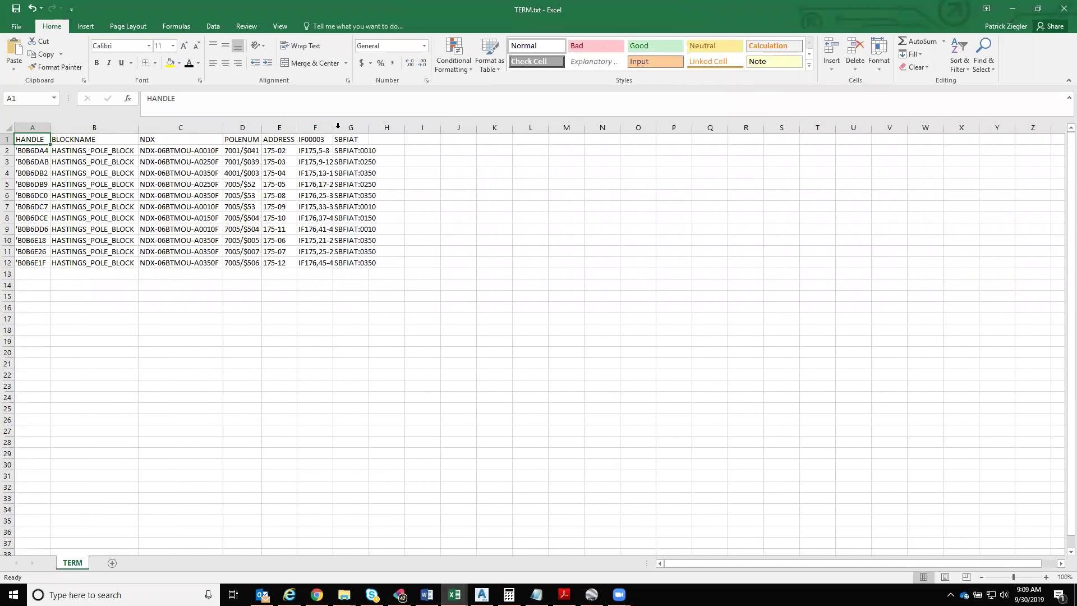
double_click(334, 127)
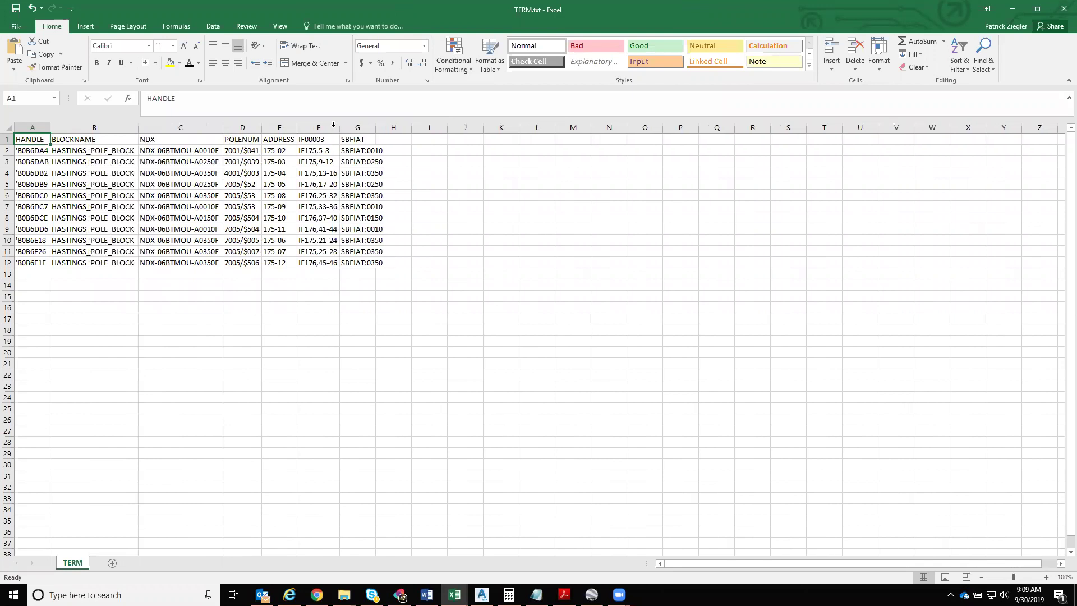
double_click(374, 128)
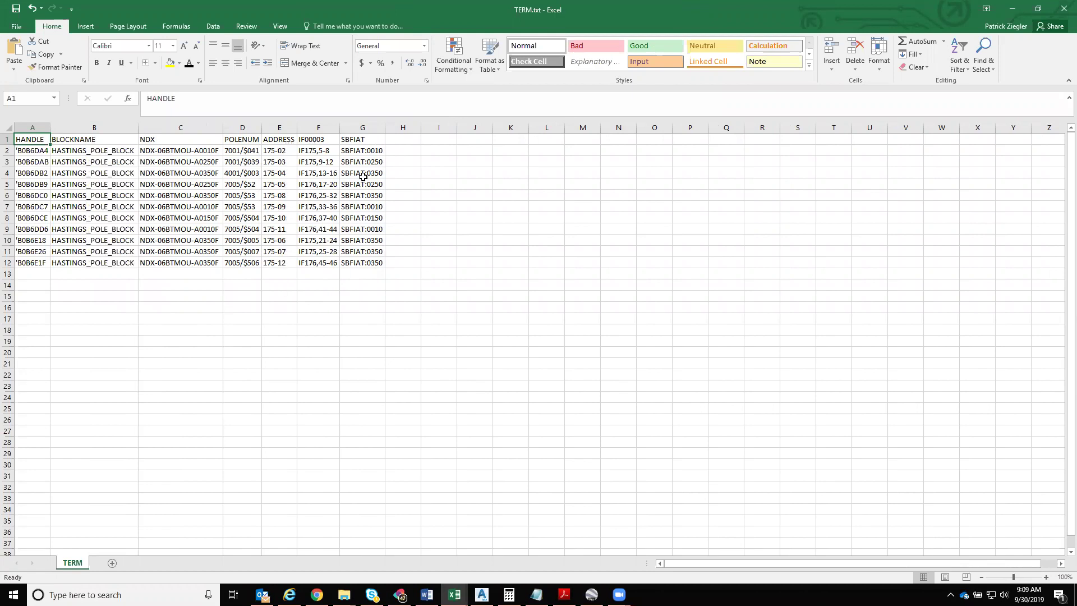
Keep E2 as 175-01, change E3 to 175-02, and keep E4 as 175-03
click(284, 151)
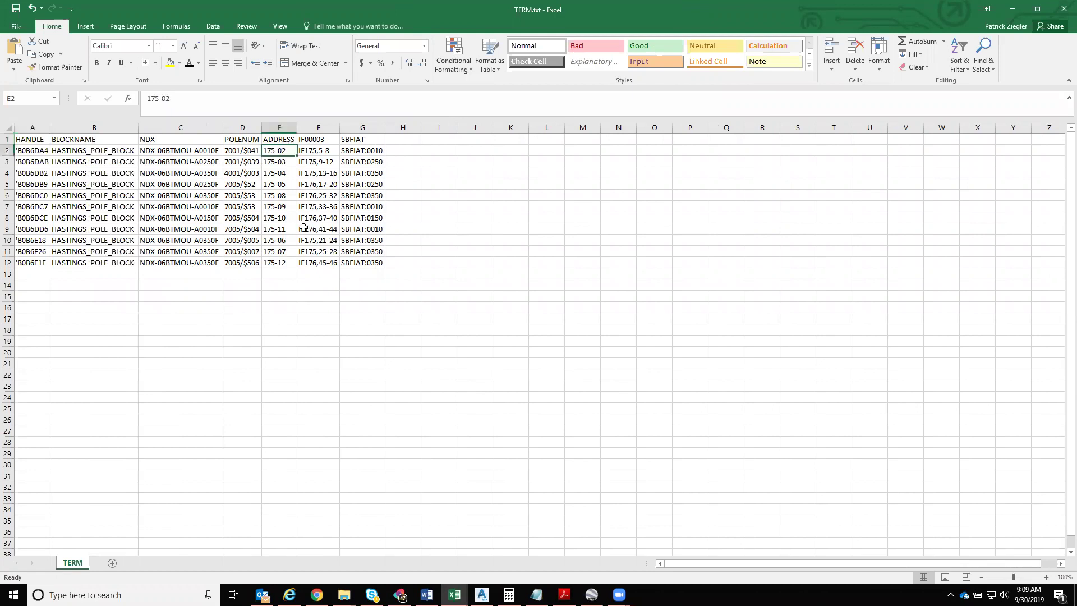
click(171, 98)
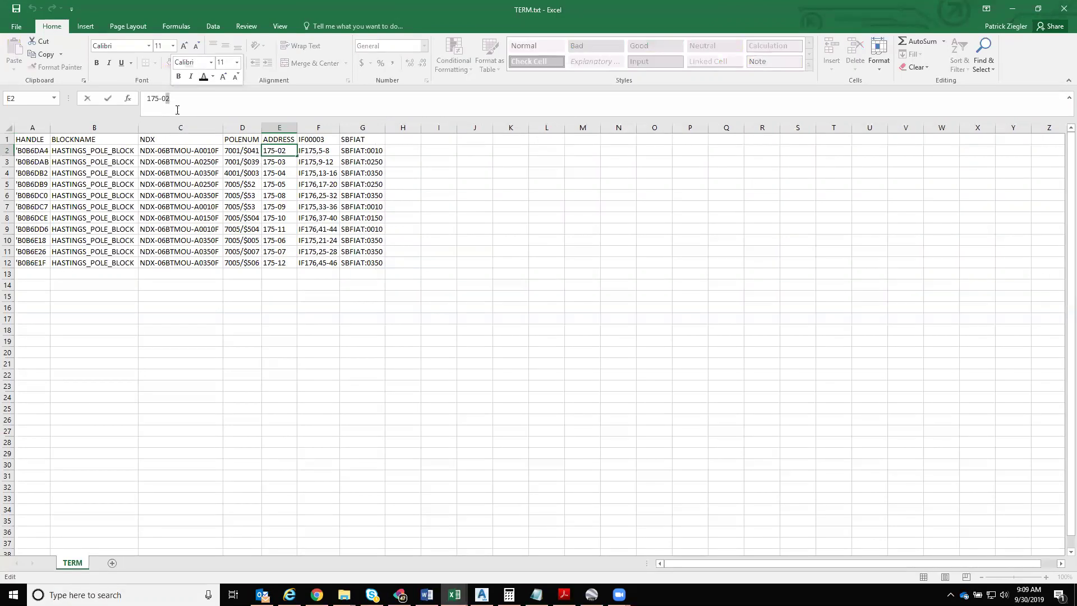
click(290, 162)
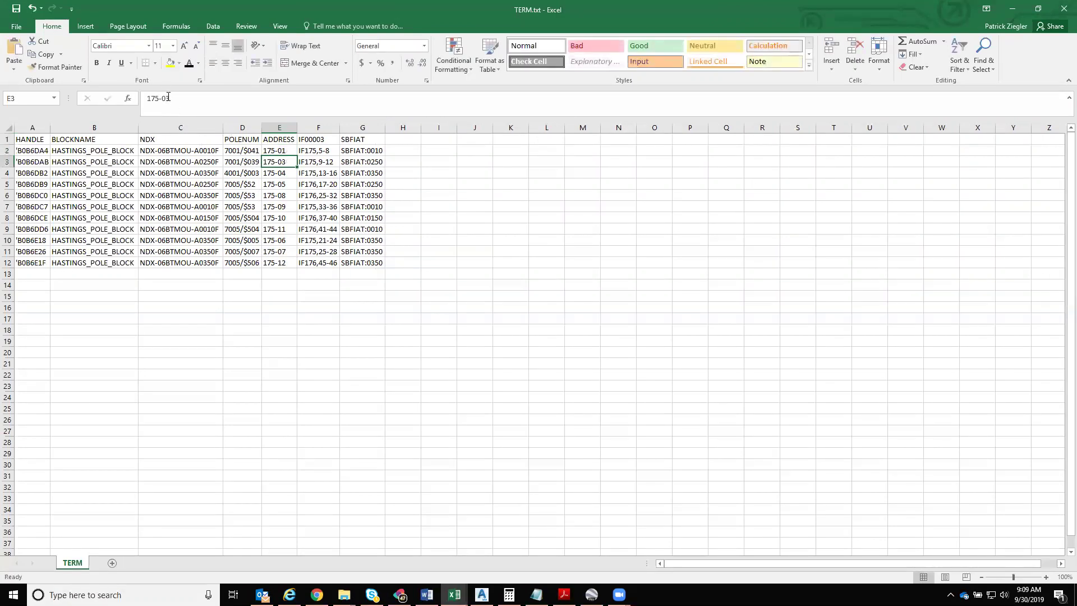
click(172, 98)
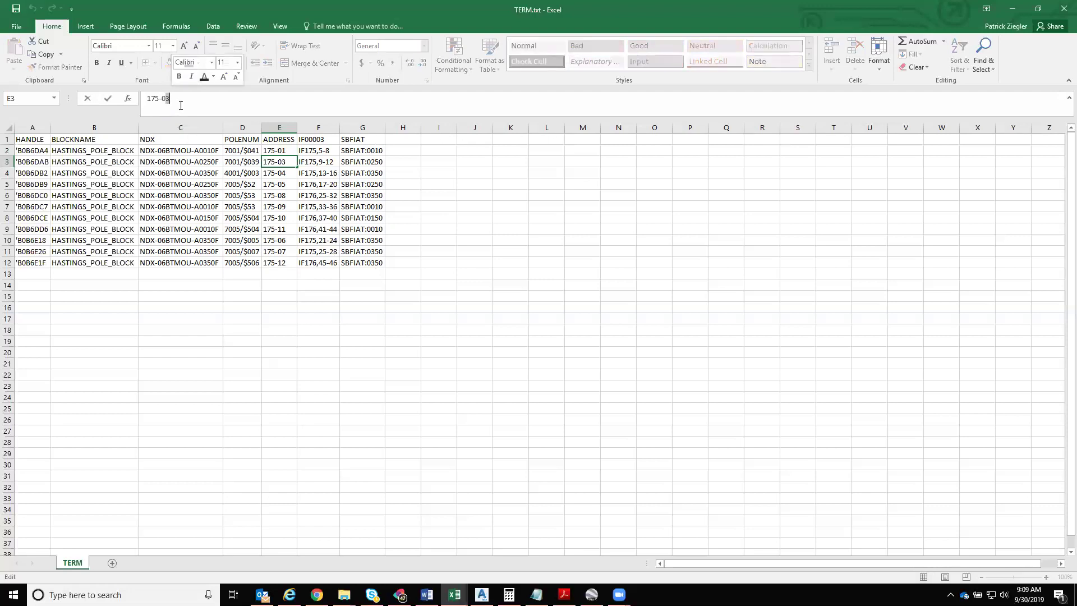
key(BackSpace)
text(2)
click(285, 173)
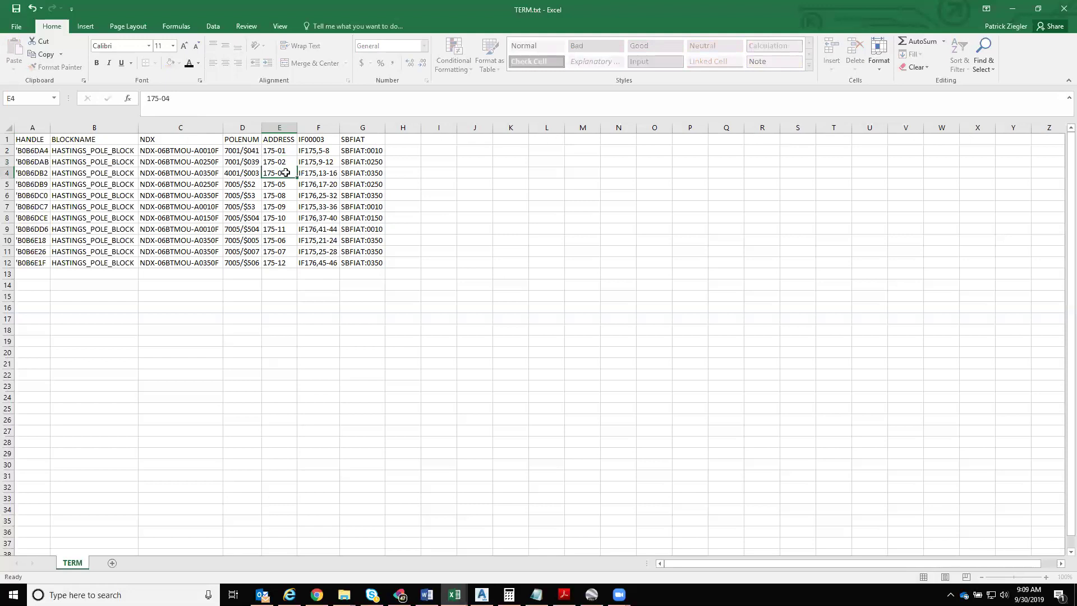
key(F2)
key(Return)
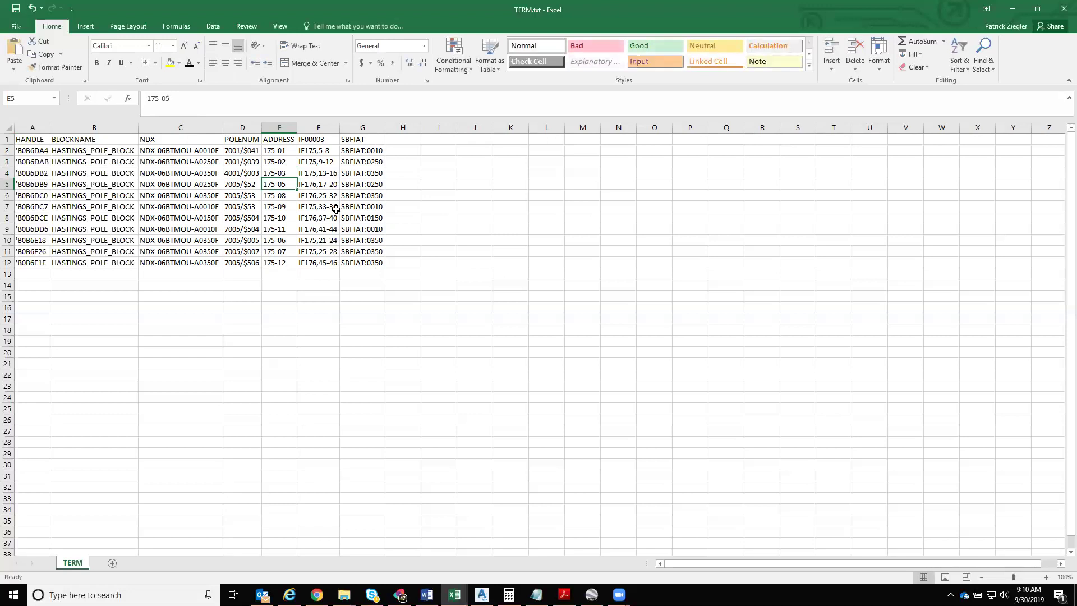
Set E5 to 175-04, E6 to 175-07 and E7 to 175-08
key(F2)
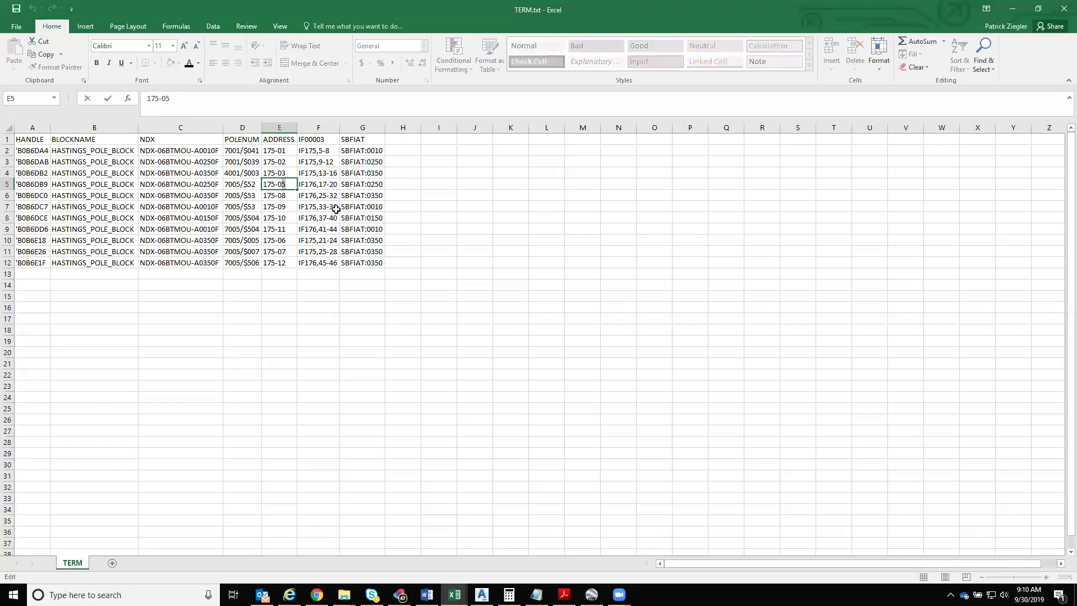
key(Return)
key(shift+Right)
text(7)
key(Return)
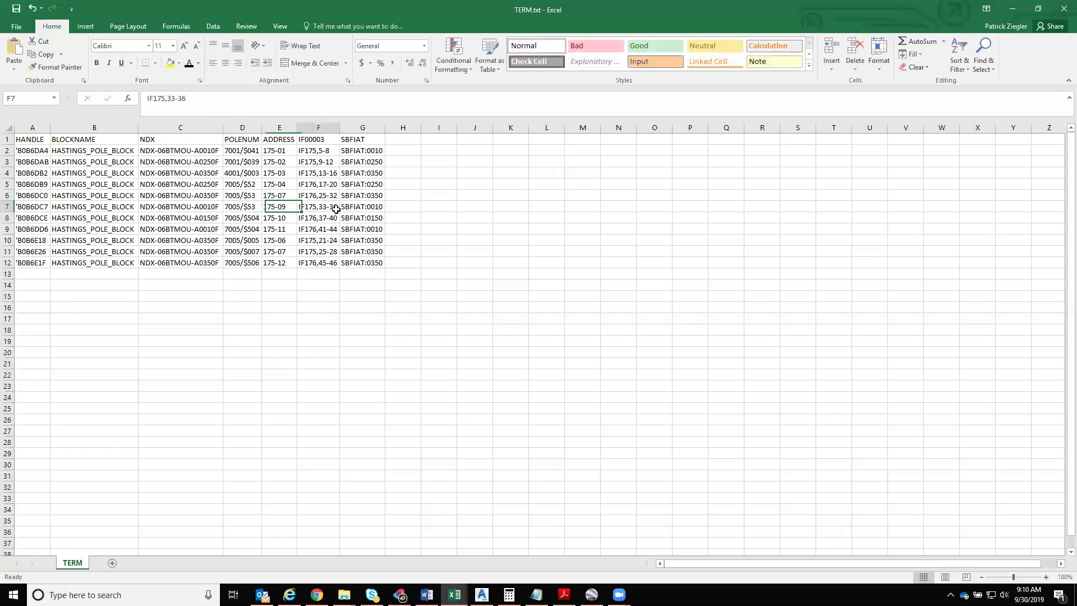
key(F2)
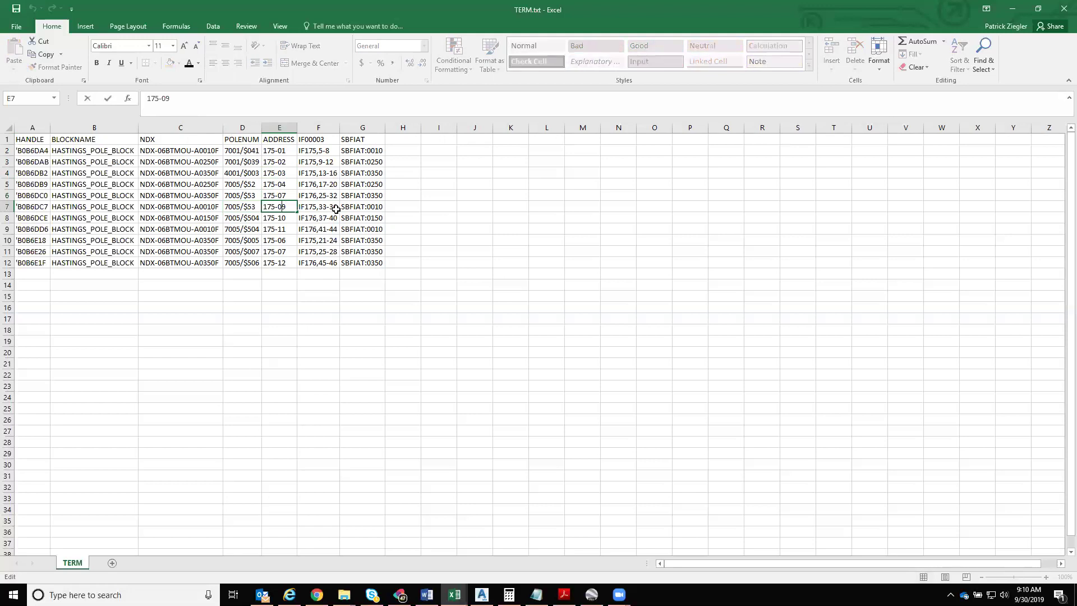
key(shift+Left)
text(8)
key(Return)
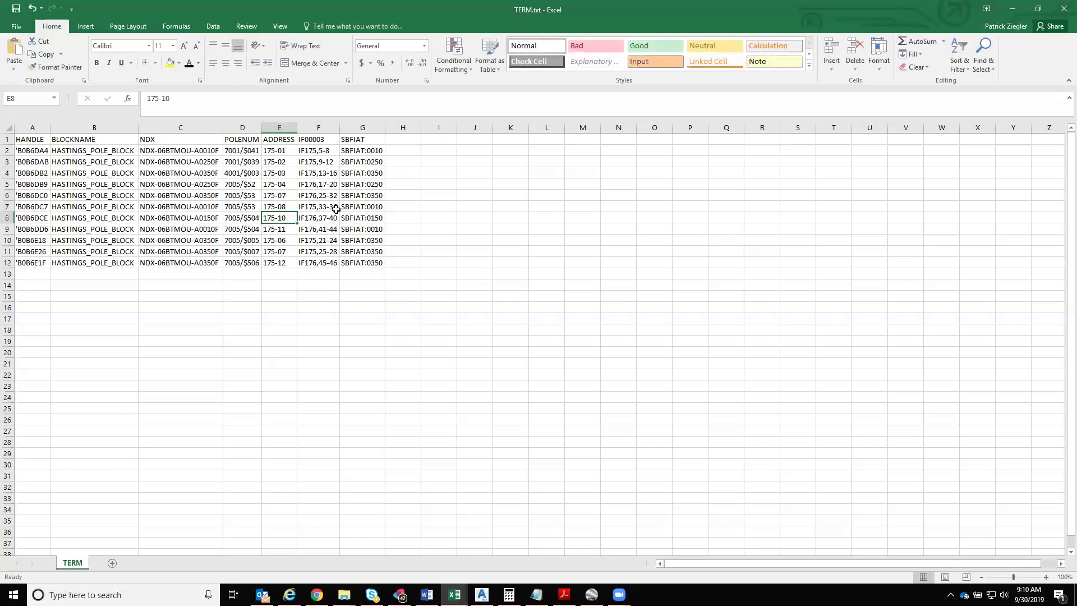
Change E8 to 175-09 and E9 to 175-10
key(Right)
key(Left)
key(F2)
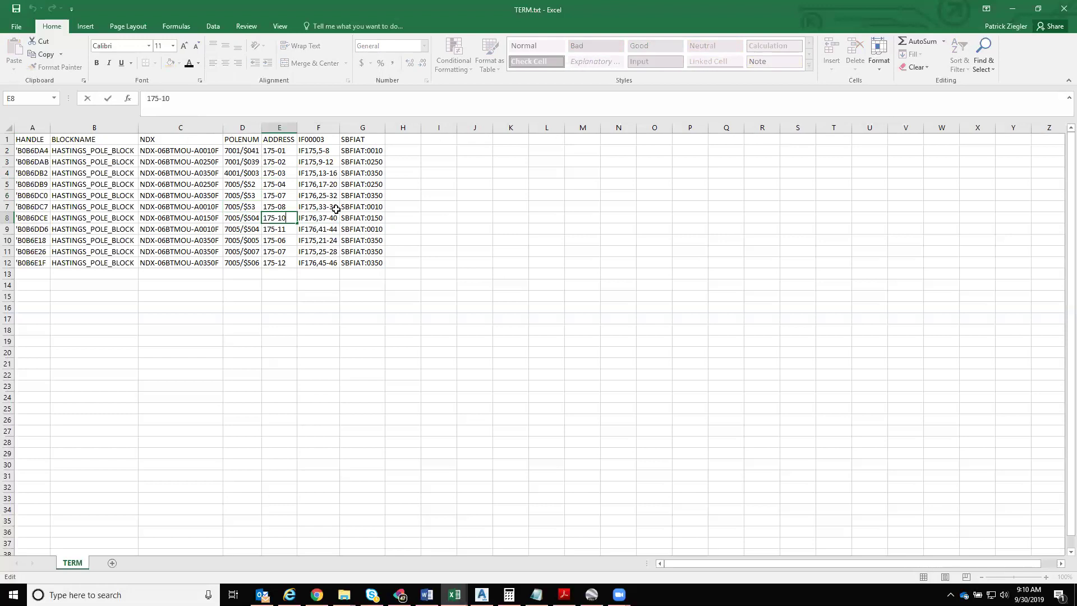
key(shift+Right)
key(shift+Right)
text(09)
key(Return)
key(F2)
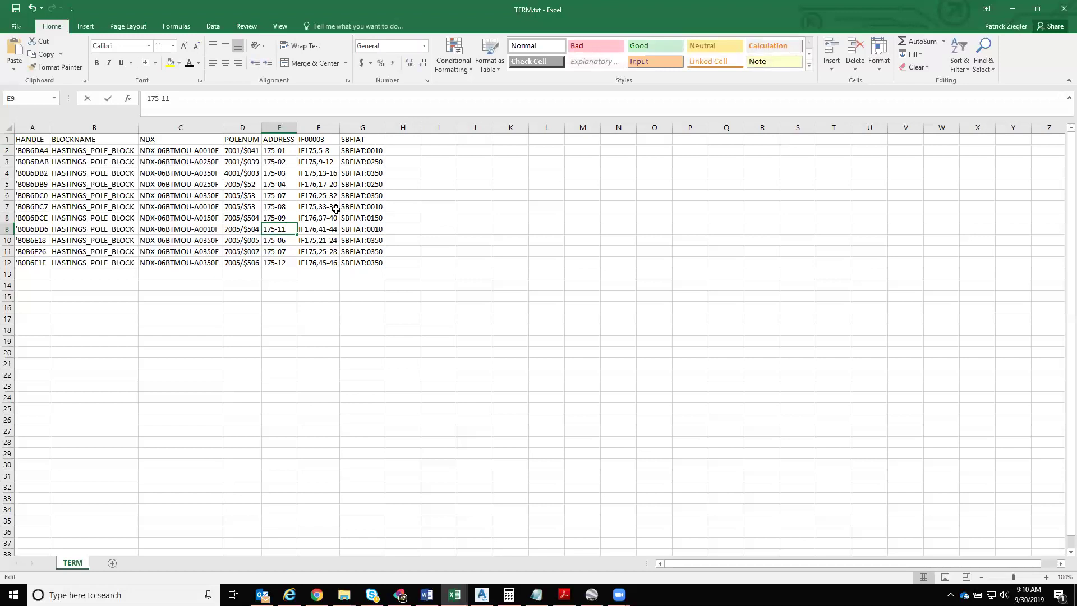
key(BackSpace)
text(0)
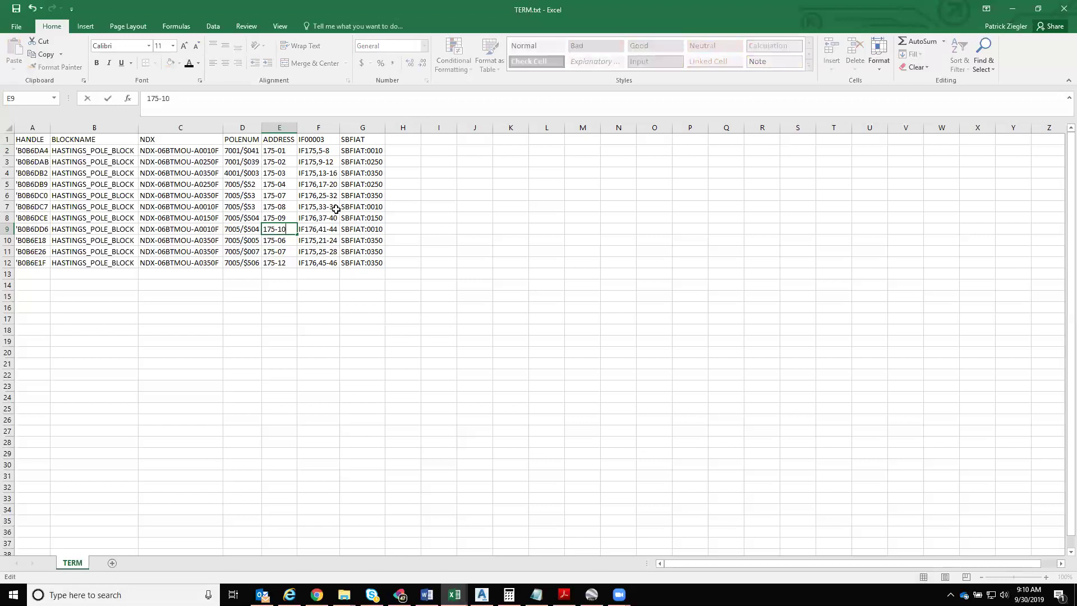
key(Return)
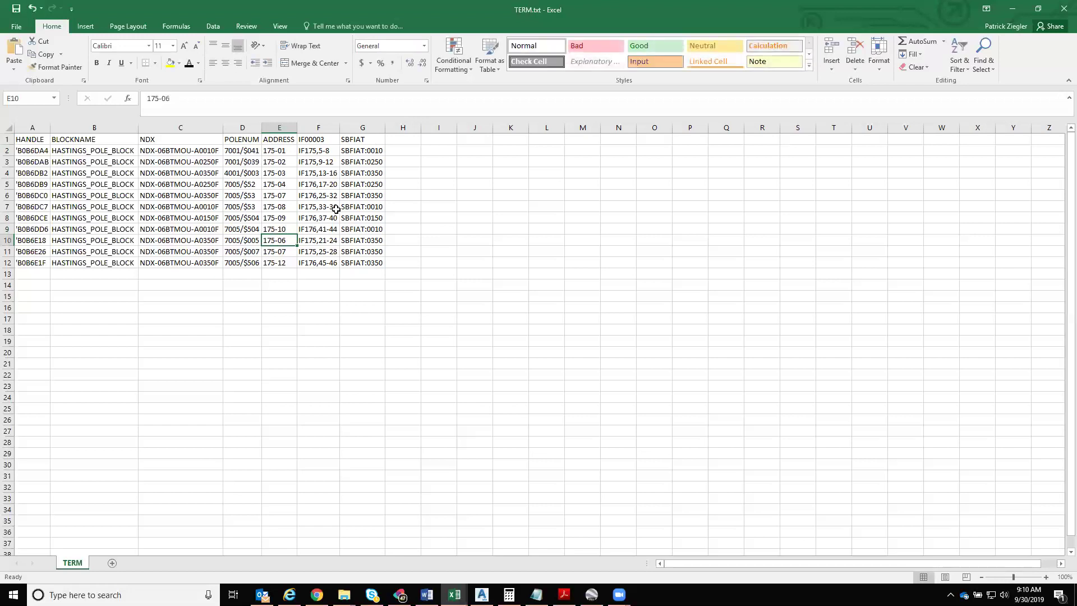
Change E10 to 175-05, E11 to 175-06 and E12 to 175-11
key(F2)
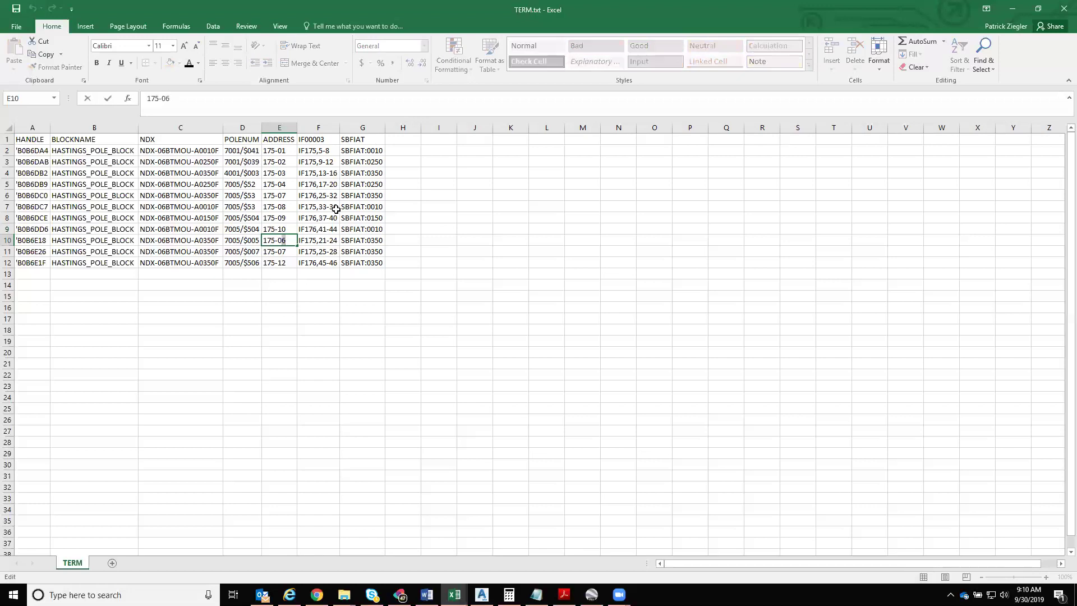
key(BackSpace)
text(5)
key(Return)
key(F2)
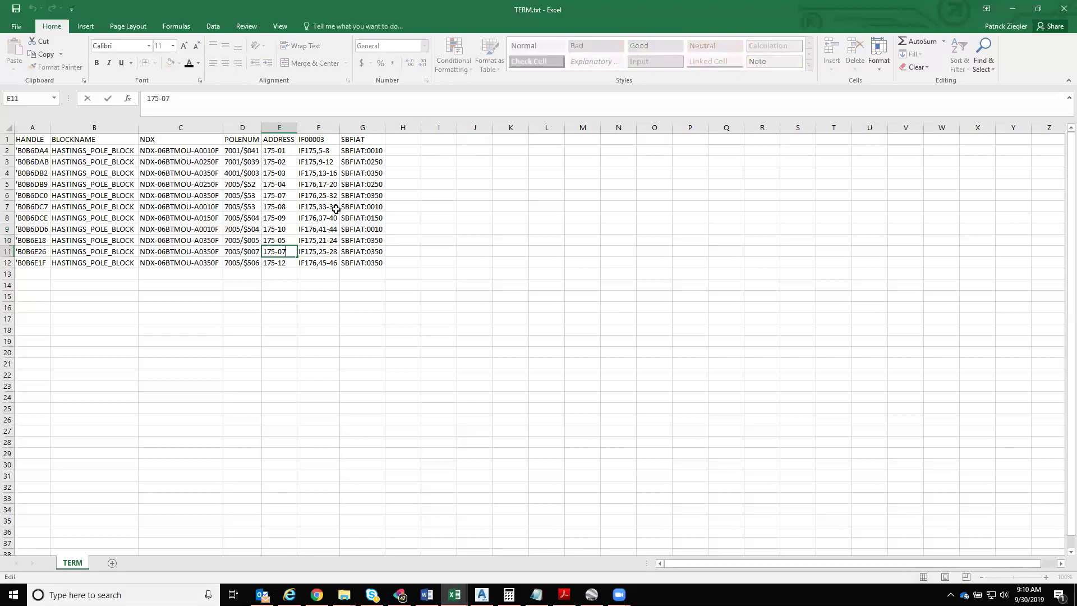
key(shift+Right)
text(6)
key(Return)
key(F2)
text(1)
key(Return)
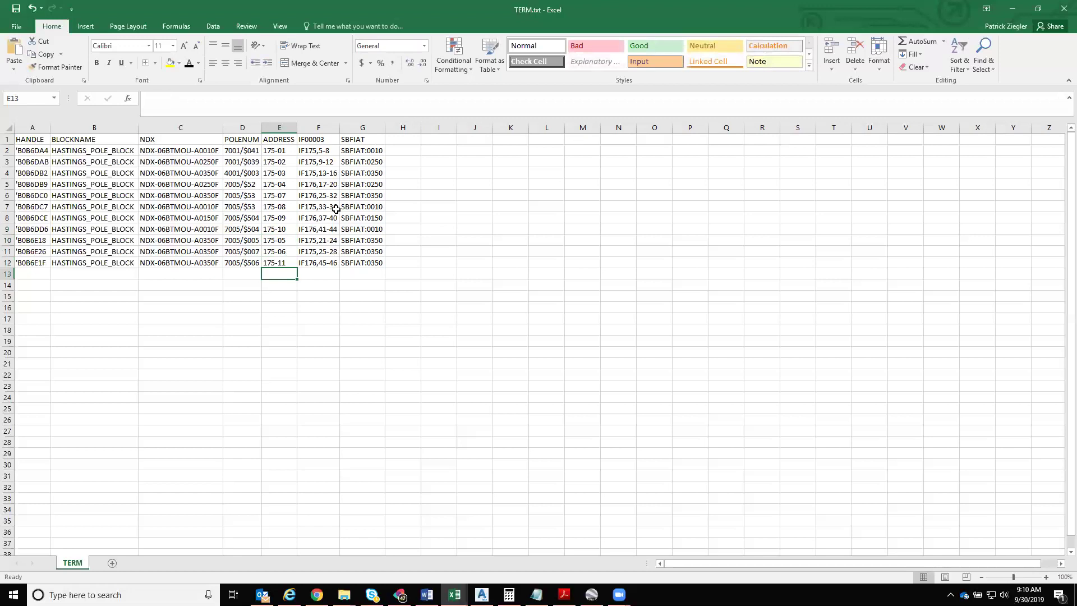
Change cell F2's fiber range from 5-8 to IF175,1-4
click(321, 151)
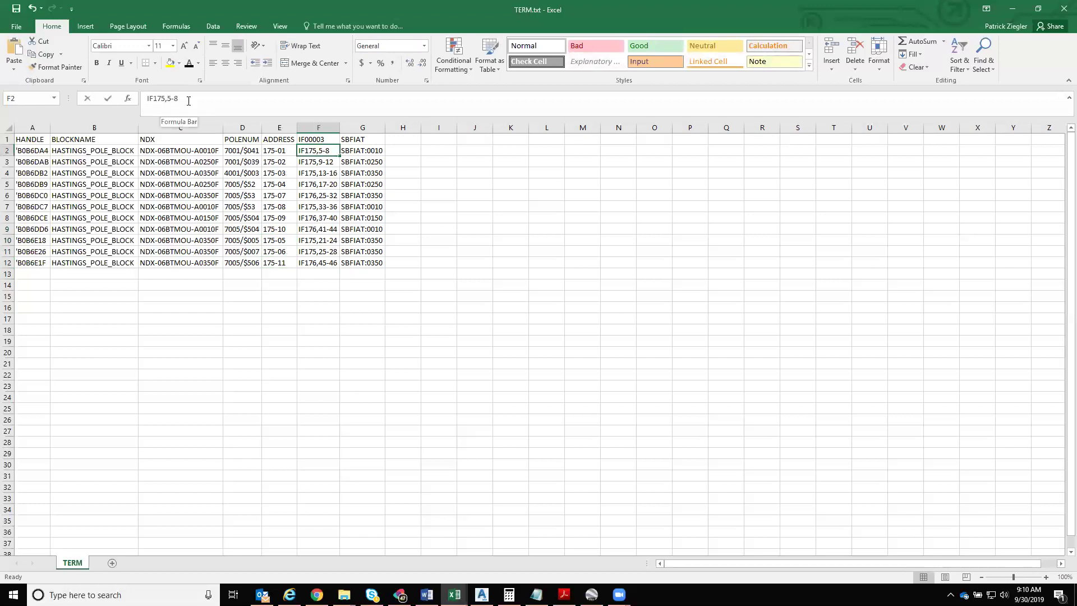
drag(167, 99, 210, 104)
click(211, 104)
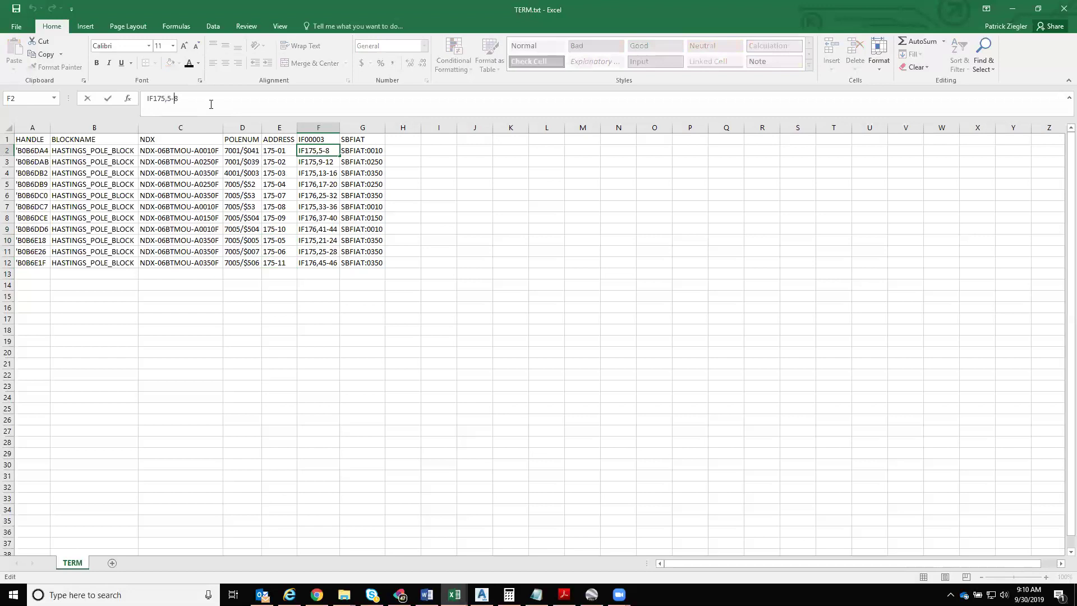
key(shift+Right)
key(shift+Right)
key(shift+Right)
text(1-4)
key(Return)
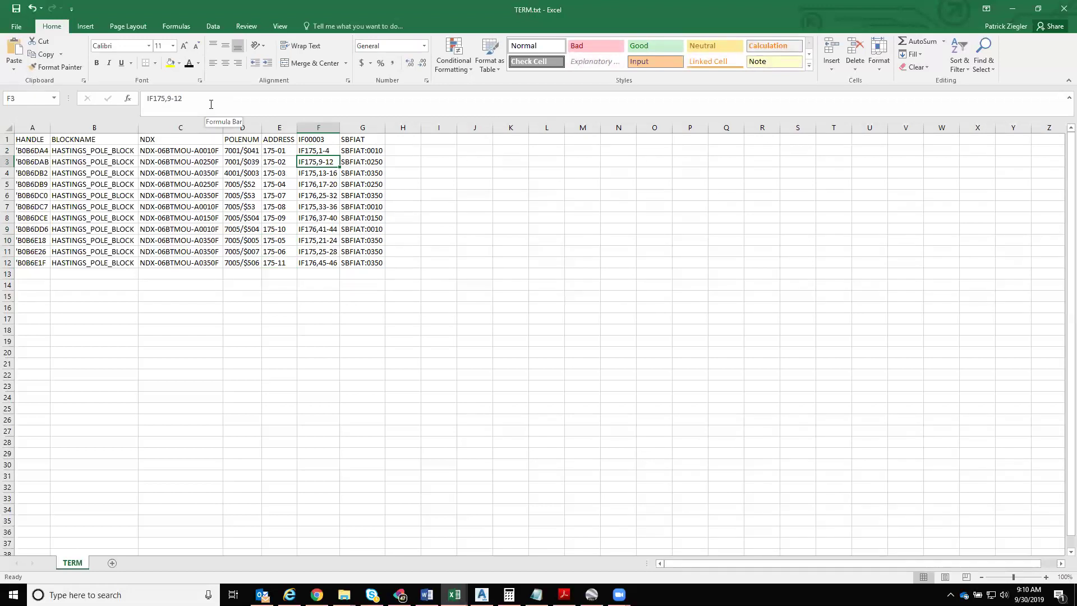
Rewrite F3's fiber range as IF175,5-08
key(Left)
key(Right)
key(F2)
key(Left)
key(Left)
key(Left)
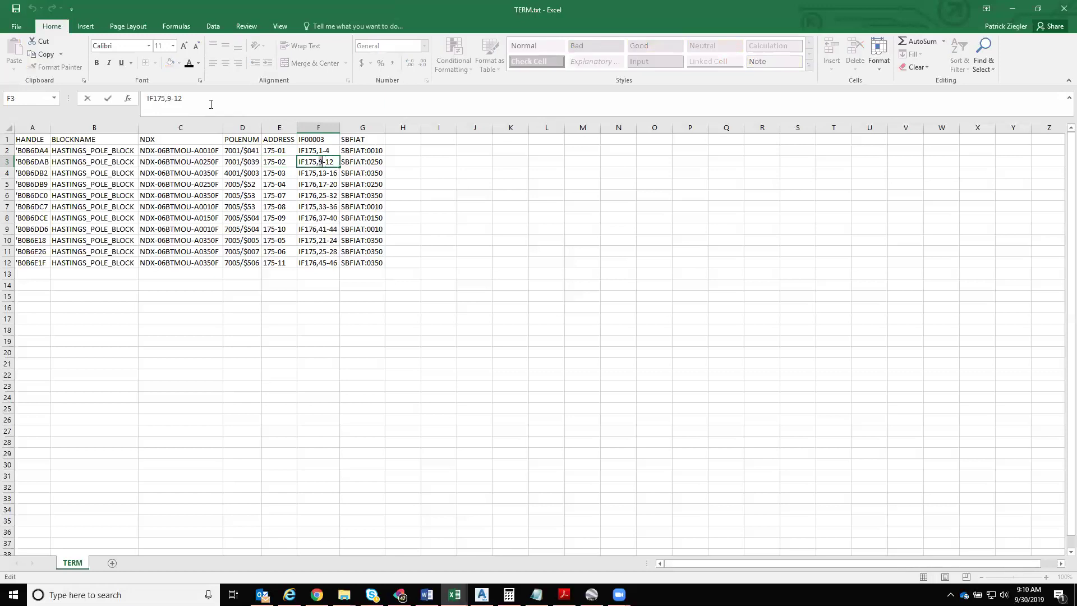
key(BackSpace)
text(5)
key(shift+Right)
key(shift+Right)
text(08)
key(Return)
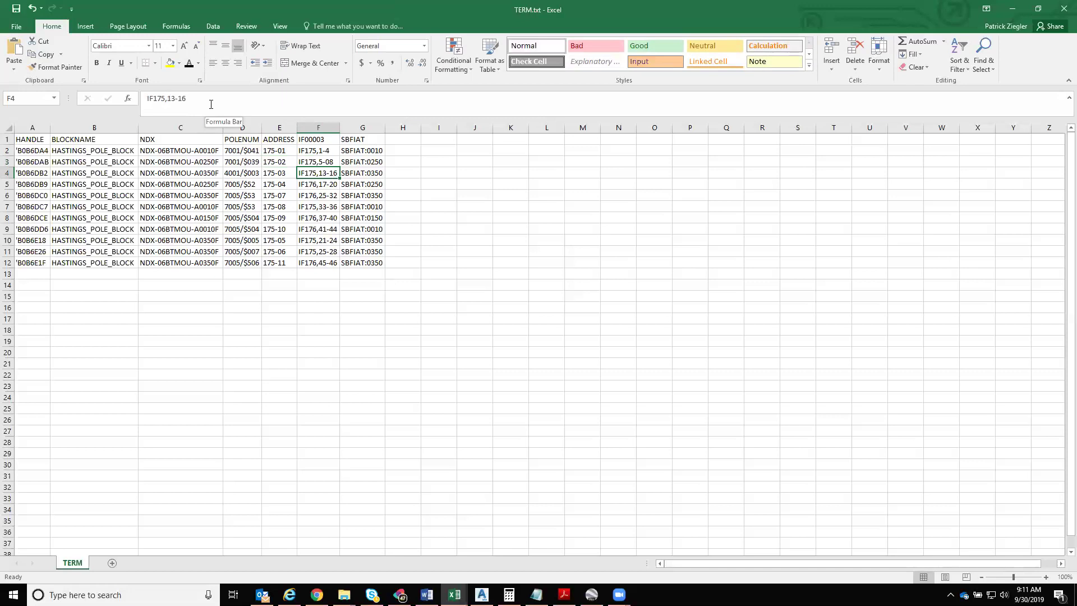
Rewrite F4's fiber range as IF175,09-12
key(F2)
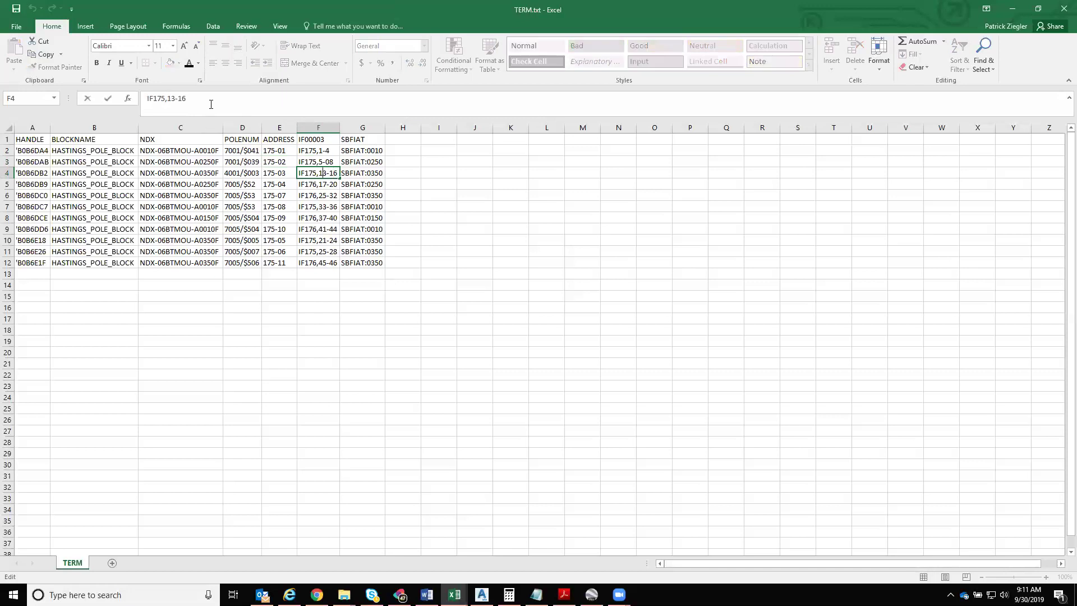
key(shift+Right)
key(shift+Right)
text(09)
key(End)
key(BackSpace)
text(2)
key(Return)
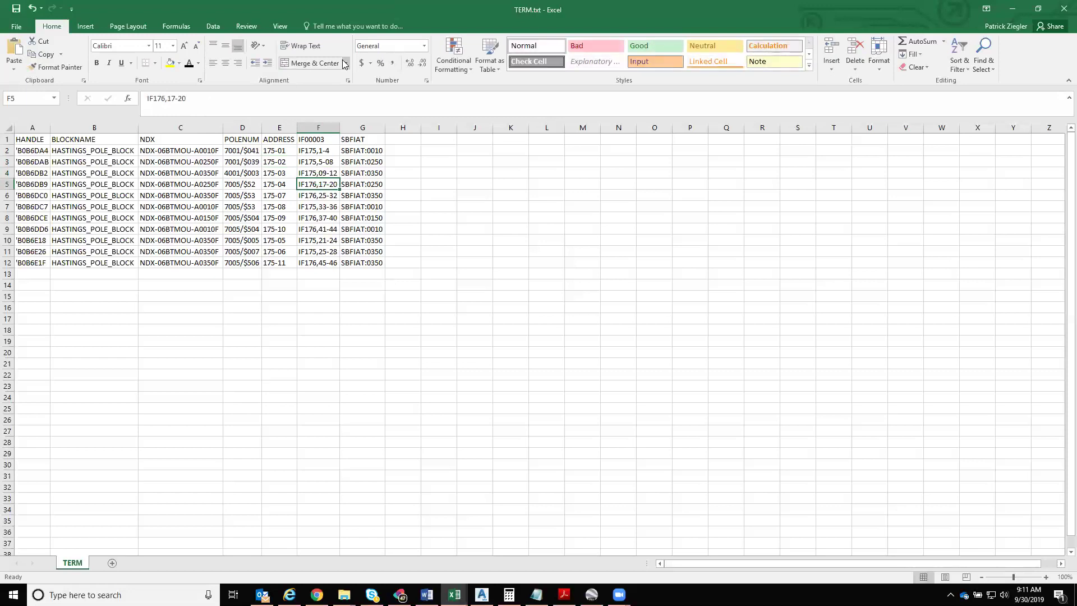
Set F5 to IF176,13-16 and change F6's ending fiber from 32 to 28
key(F2)
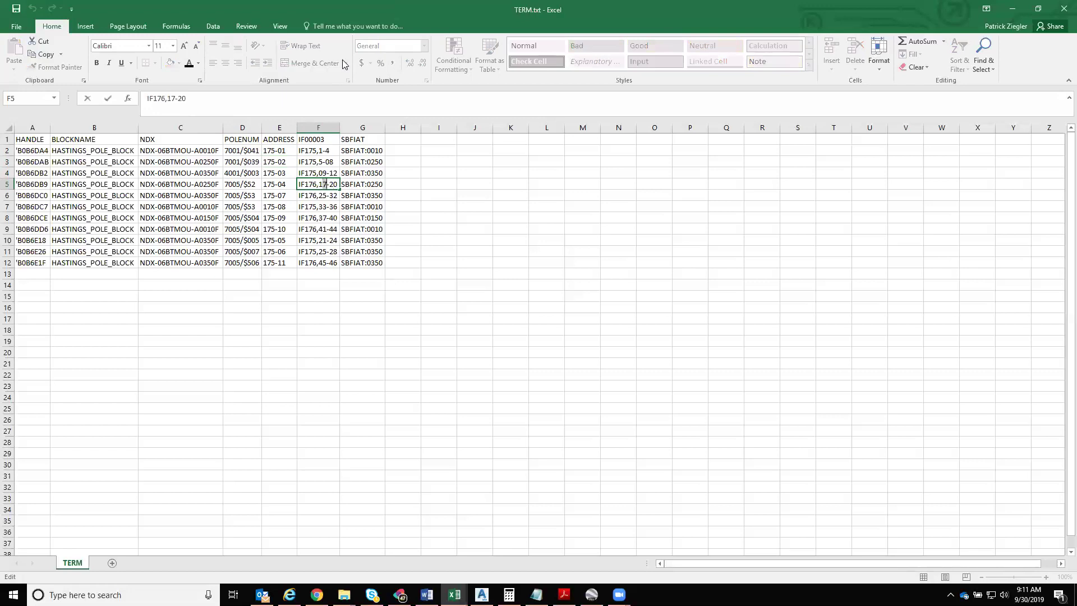
key(BackSpace)
text(3)
key(Right)
key(shift+End)
text(16)
key(Return)
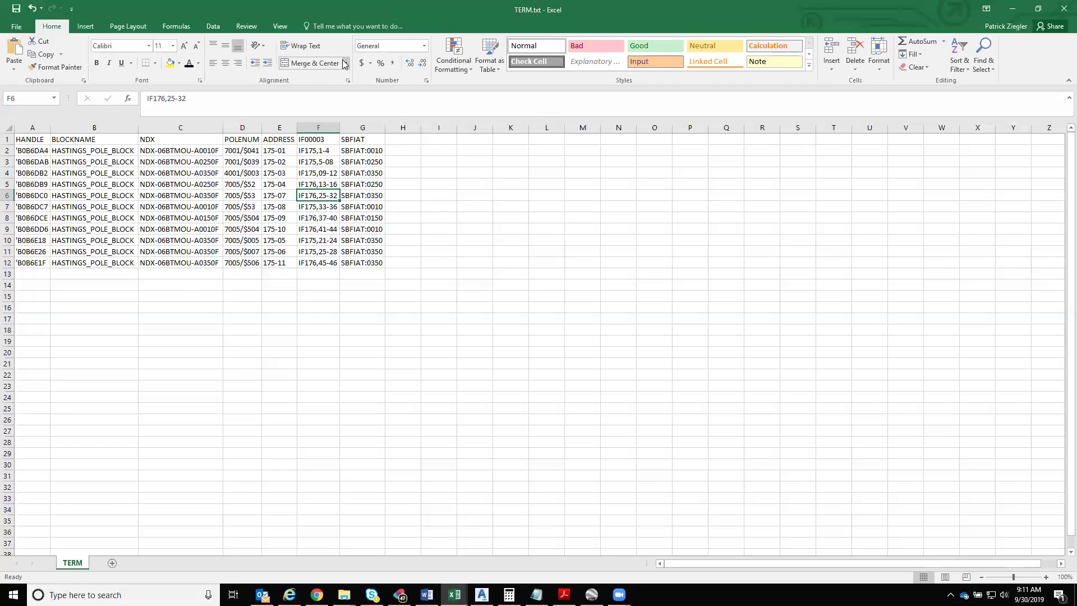
key(F2)
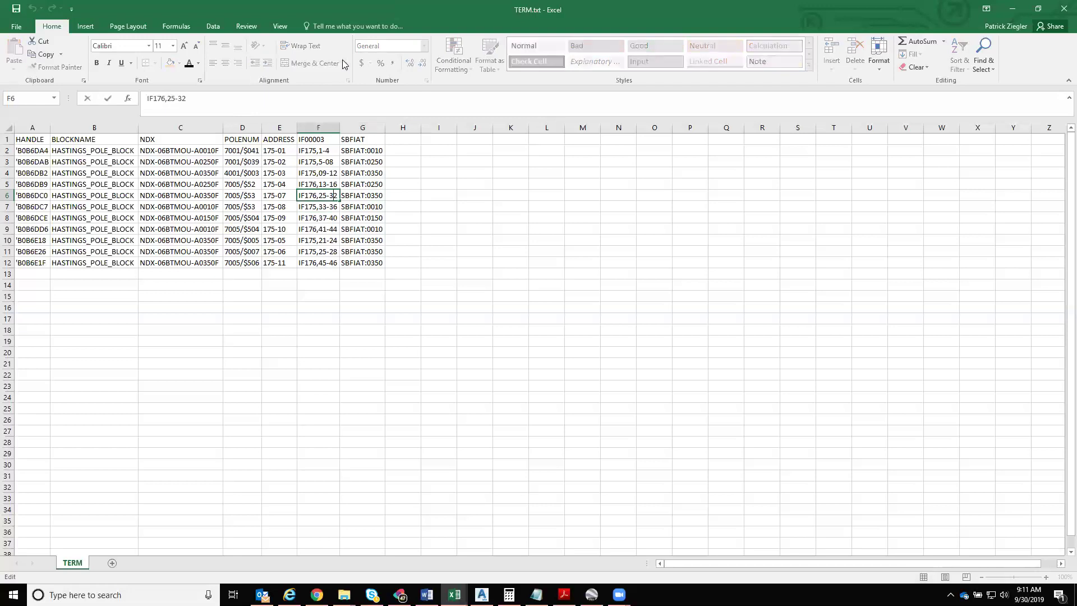
key(shift+Right)
key(shift+Right)
text(28)
Confirm F6 as IF176,25-28 and rewrite F7 as IF175,29-32
key(Return)
key(Left)
key(Right)
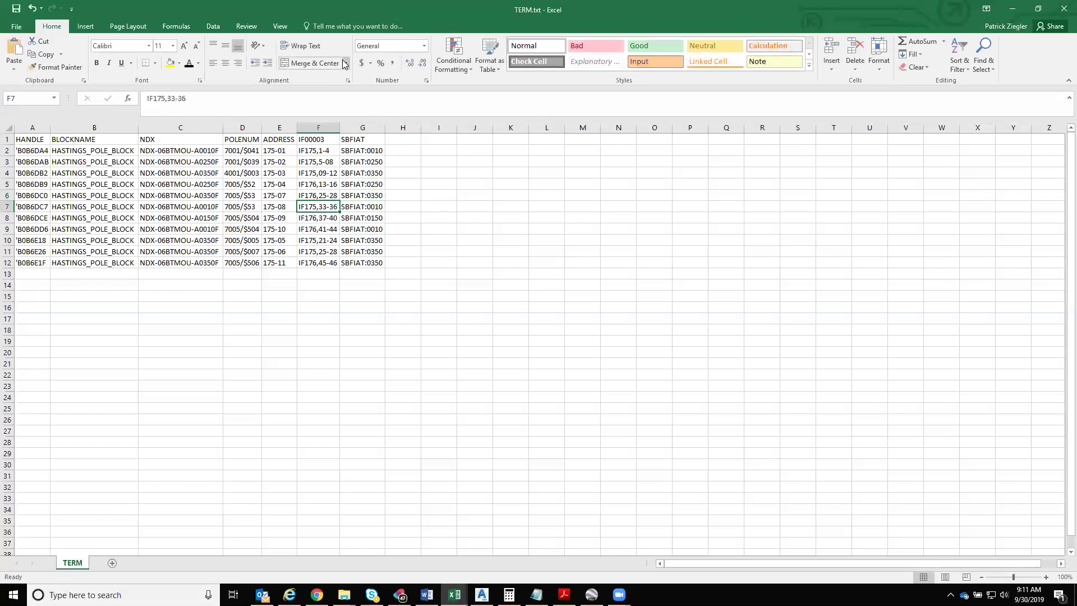
key(Right)
key(Left)
key(F2)
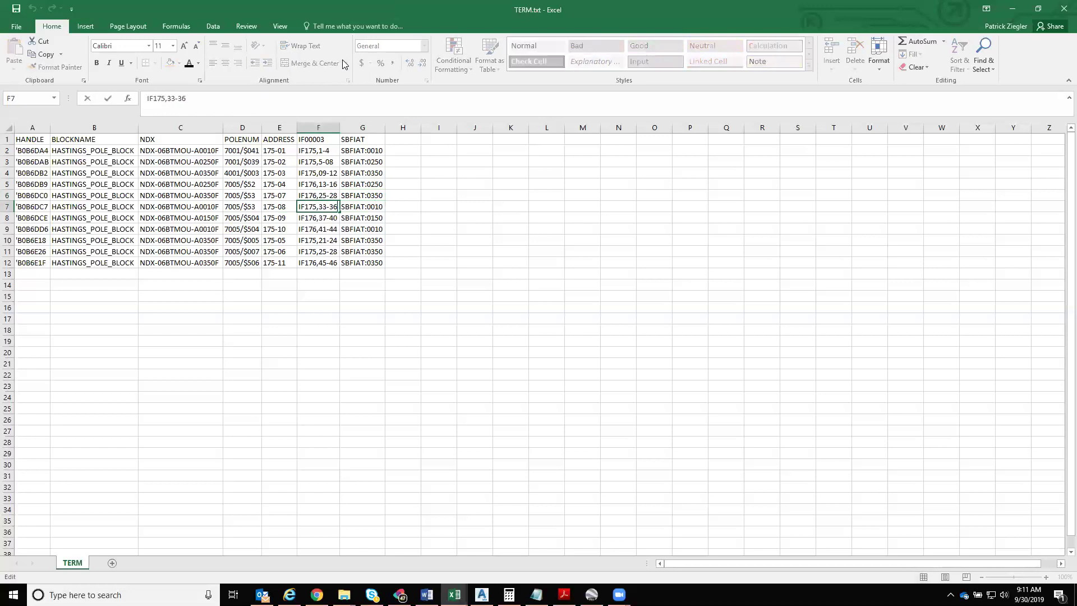
key(Left)
key(Left)
key(shift+Left)
key(shift+Left)
text(29)
key(Right)
key(shift+Right)
key(shift+Right)
text(32)
key(Return)
Rewrite F8's fiber range as IF176,33-36
key(Left)
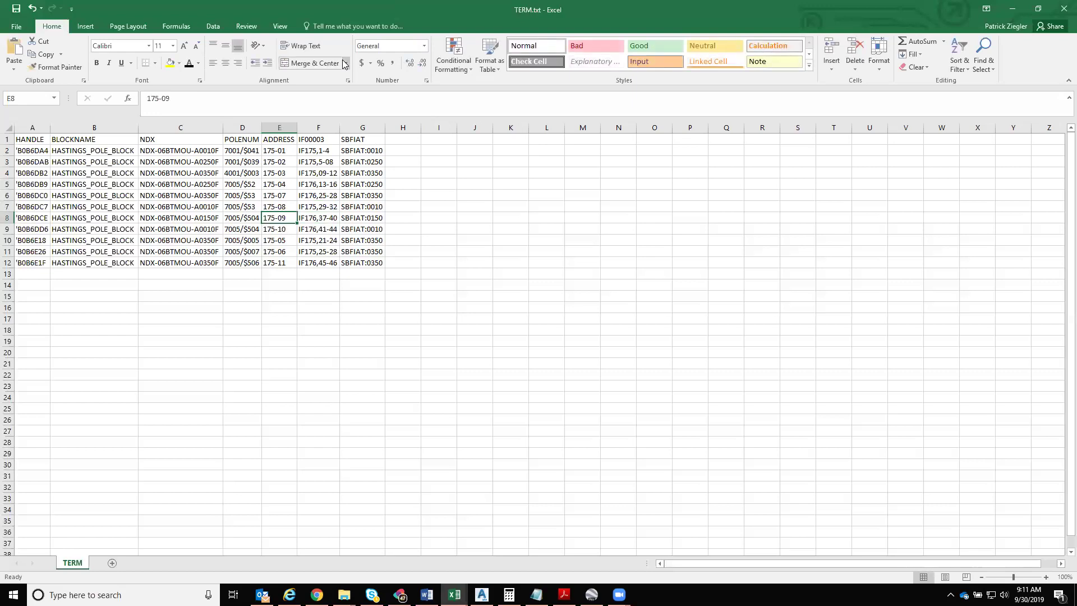
key(Right)
key(F2)
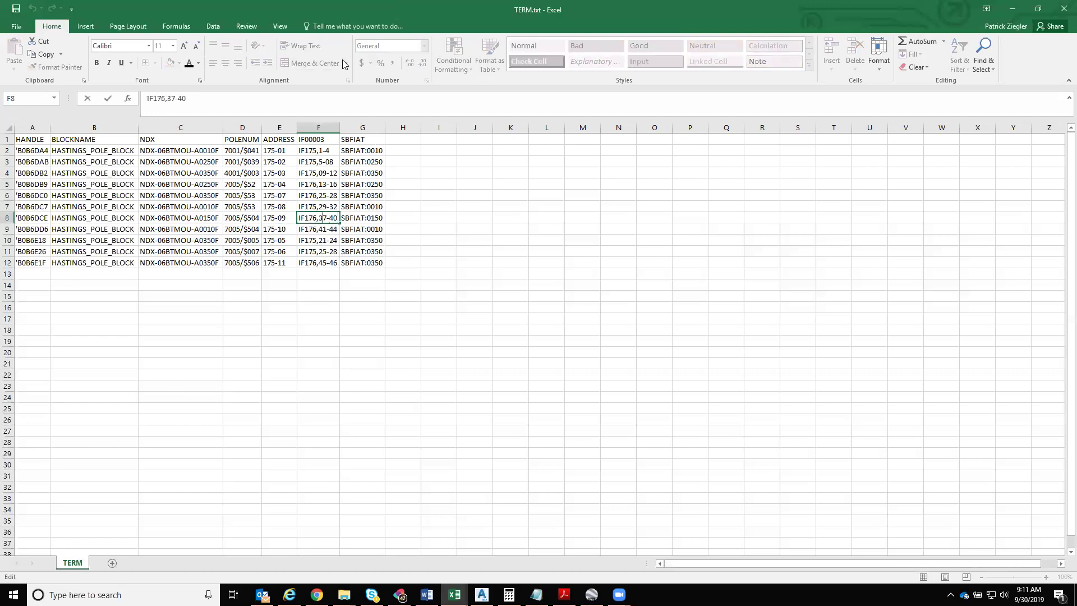
key(Right)
text(3)
key(Right)
key(shift+End)
text(36)
key(Return)
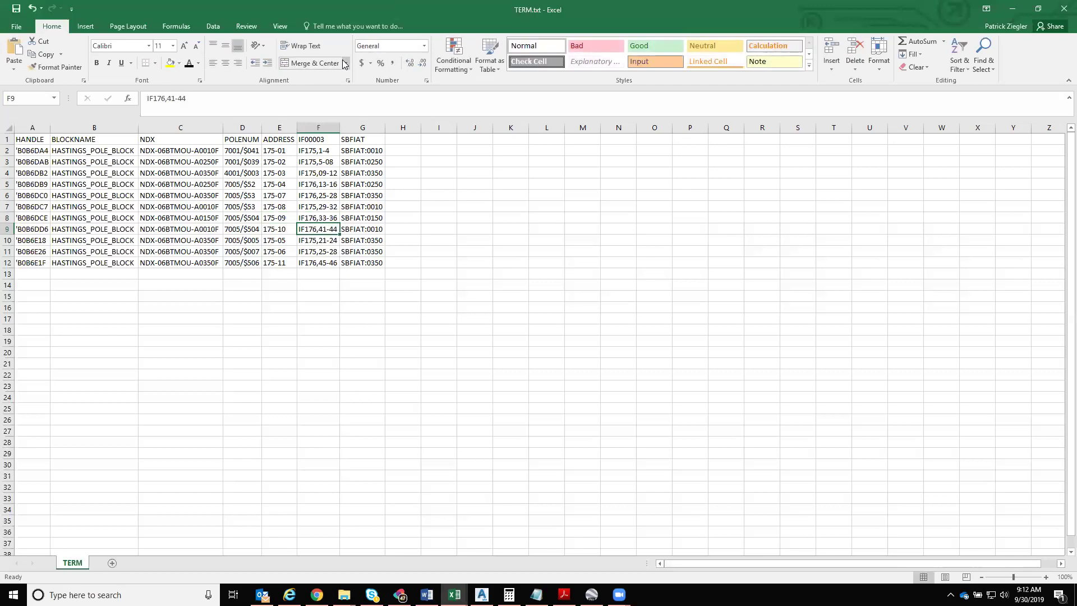
Rewrite F9's fiber range as IF176,37-40
key(F2)
key(Left)
key(Left)
key(Left)
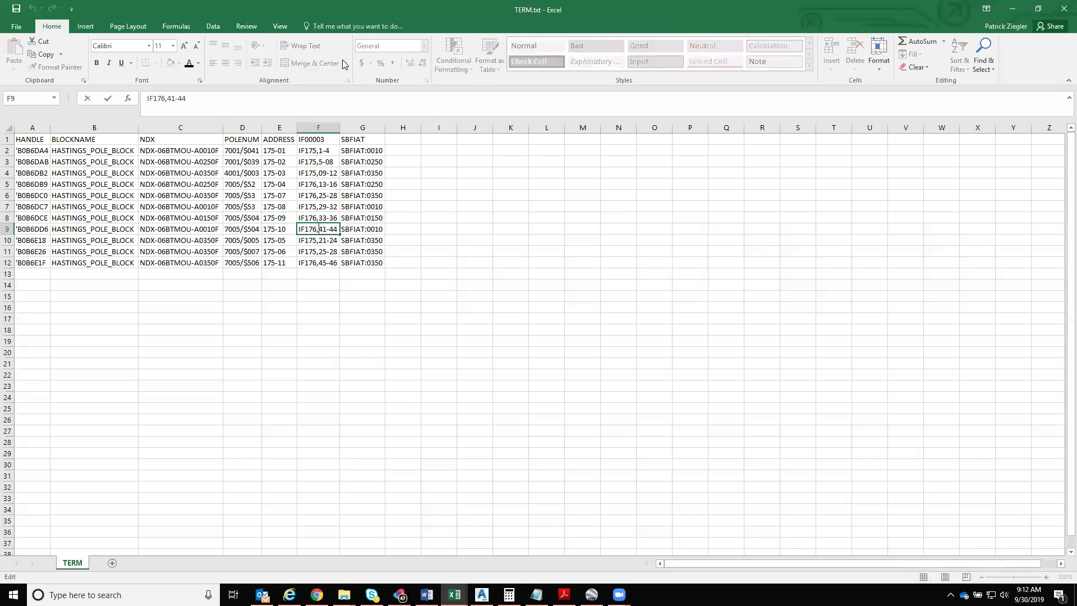
key(shift+Right)
key(shift+Right)
text(37)
key(Right)
key(BackSpace)
text(0)
key(Return)
Rewrite F10's fiber range as IF175,17-20
key(Left)
key(Right)
key(Right)
key(Left)
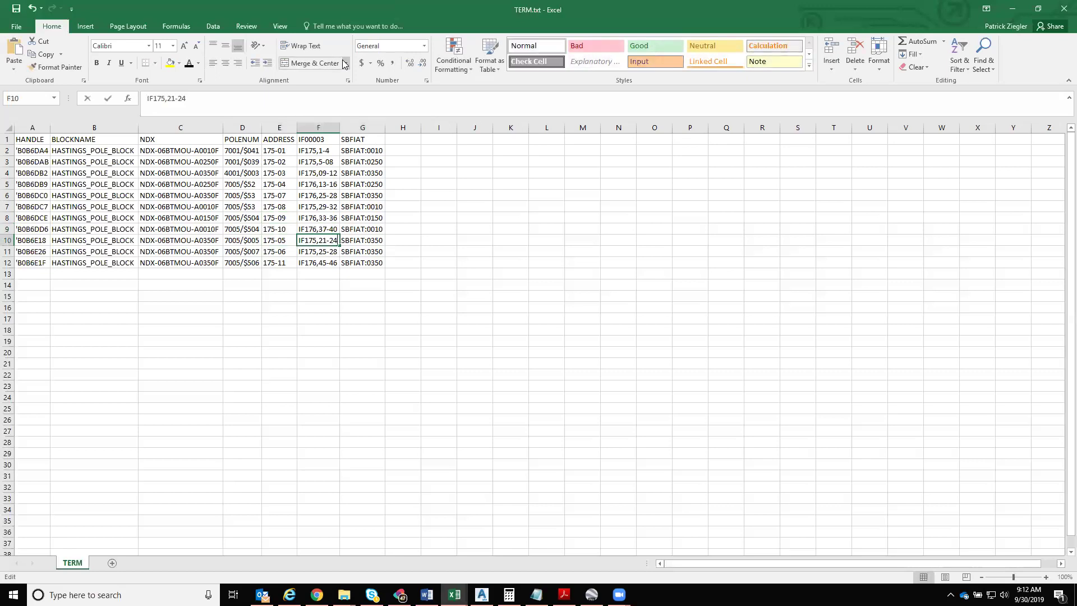
key(F2)
key(Left)
key(Left)
key(Left)
key(Left)
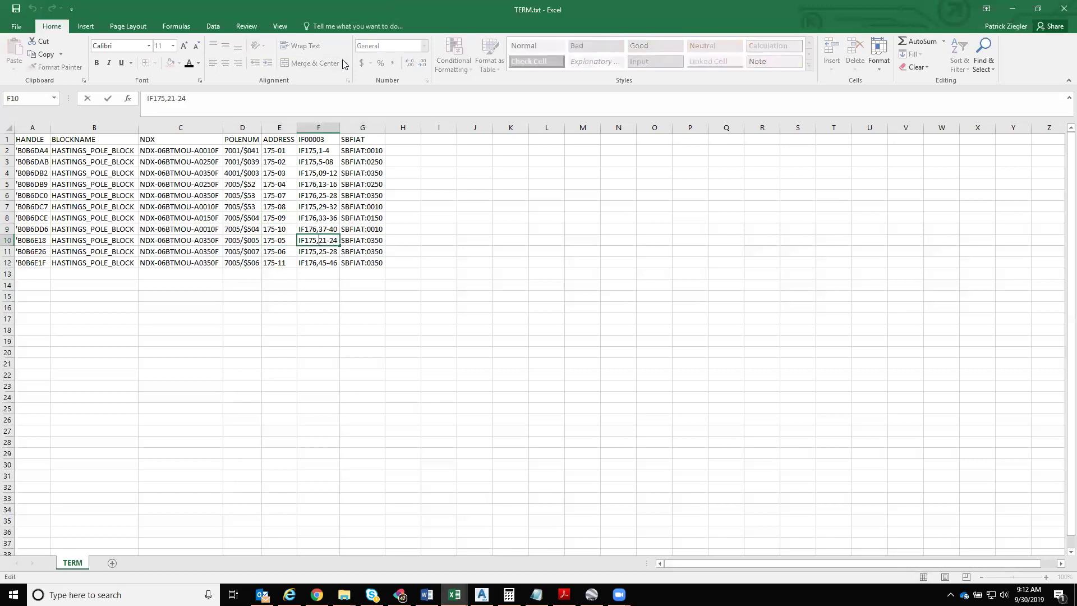
text(17)
key(Delete)
key(Delete)
key(Right)
key(Right)
key(Right)
key(BackSpace)
text(0)
key(Return)
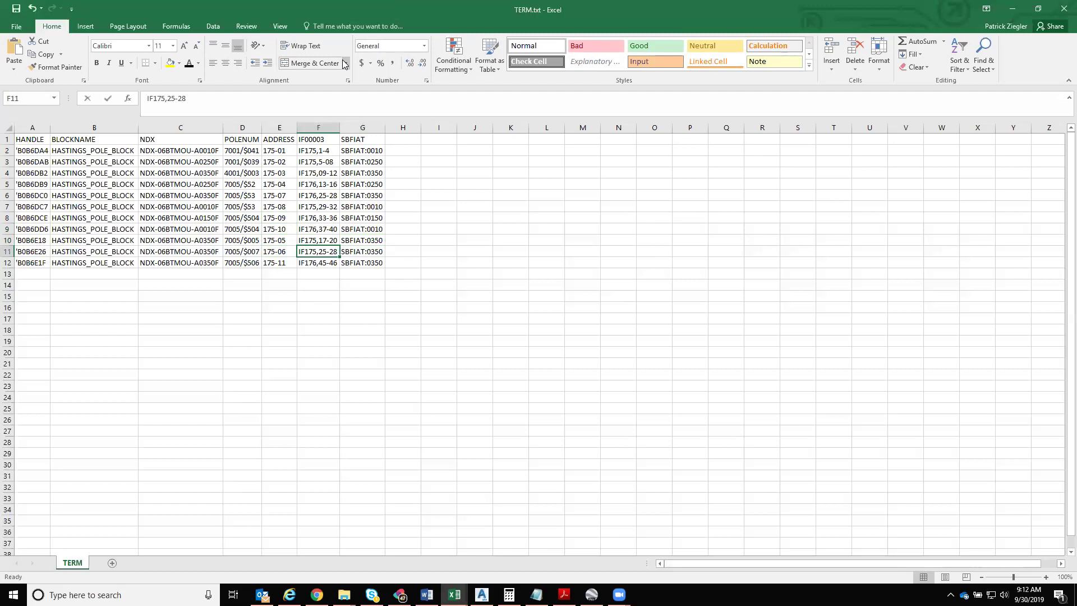
Change F11 from 25-28 to IF175,21-24
key(F2)
key(Left)
key(Left)
key(Left)
key(Left)
text(1)
key(Delete)
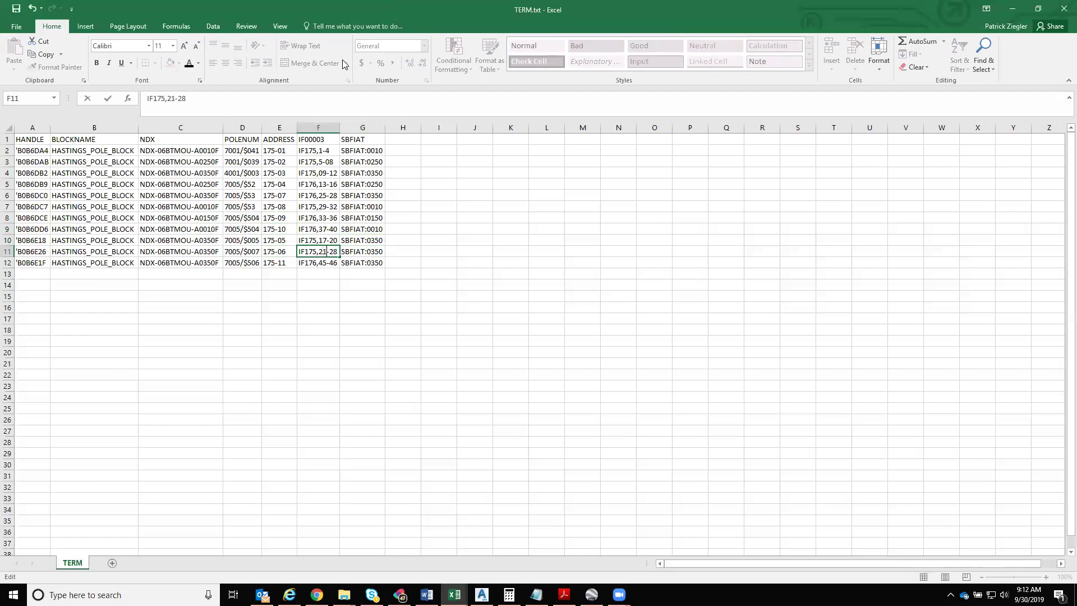
key(Right)
key(Right)
text(4)
key(Delete)
key(Return)
Begin changing F12's range from 45-46 to 41-44
key(F2)
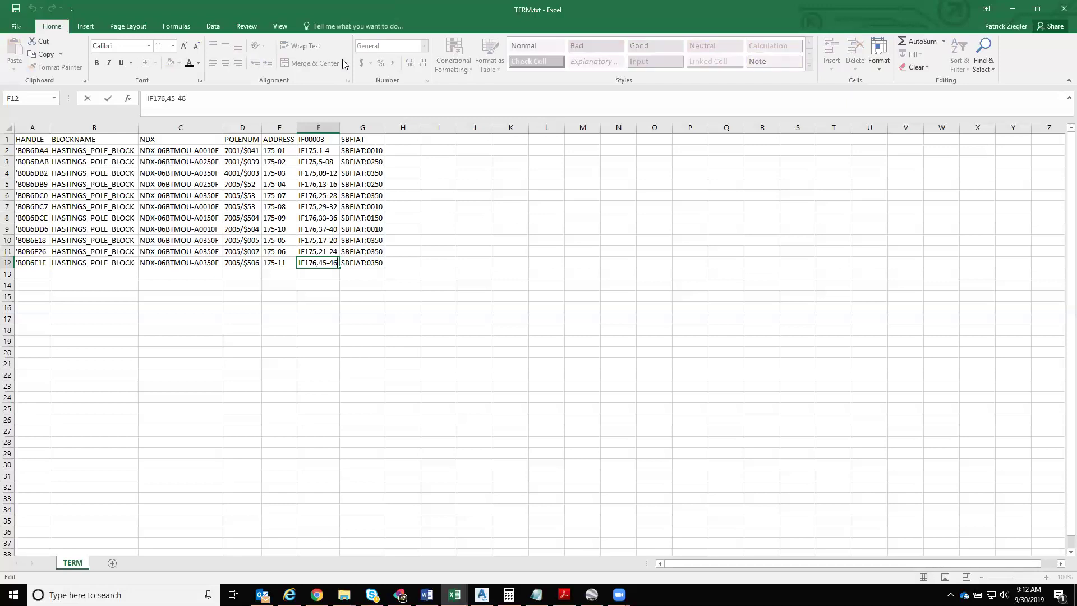
key(Left)
key(Left)
key(shift+Left)
key(shift+Left)
text(41)
key(End)
key(BackSpace)
Finish F12 as IF176,41-44 and zero-pad F3 to IF175,05-08
text(4)
click(316, 308)
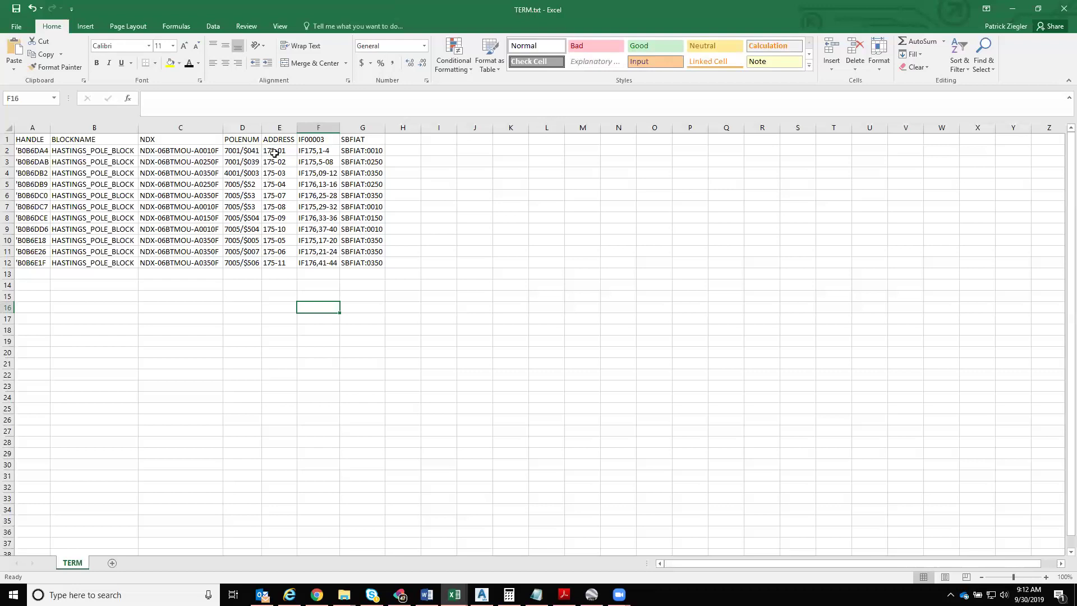
click(319, 161)
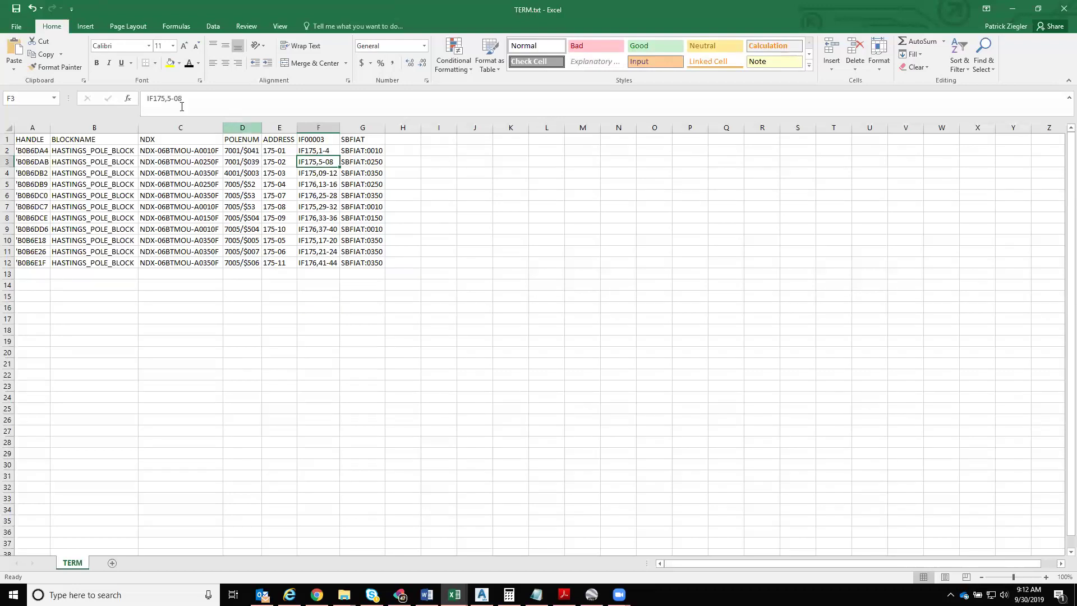
click(165, 98)
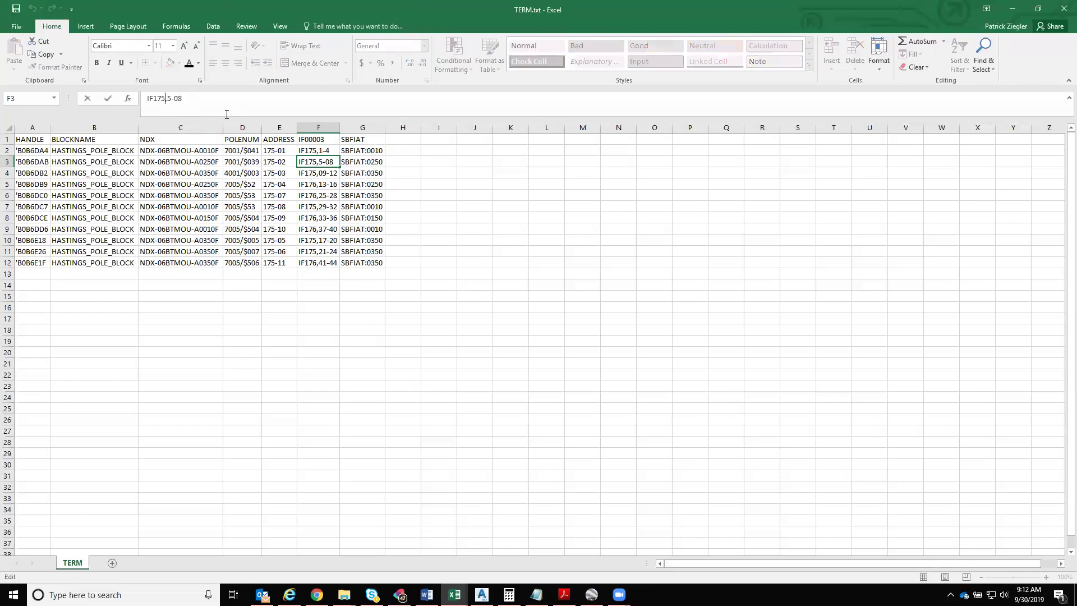
key(Right)
text(0)
click(313, 295)
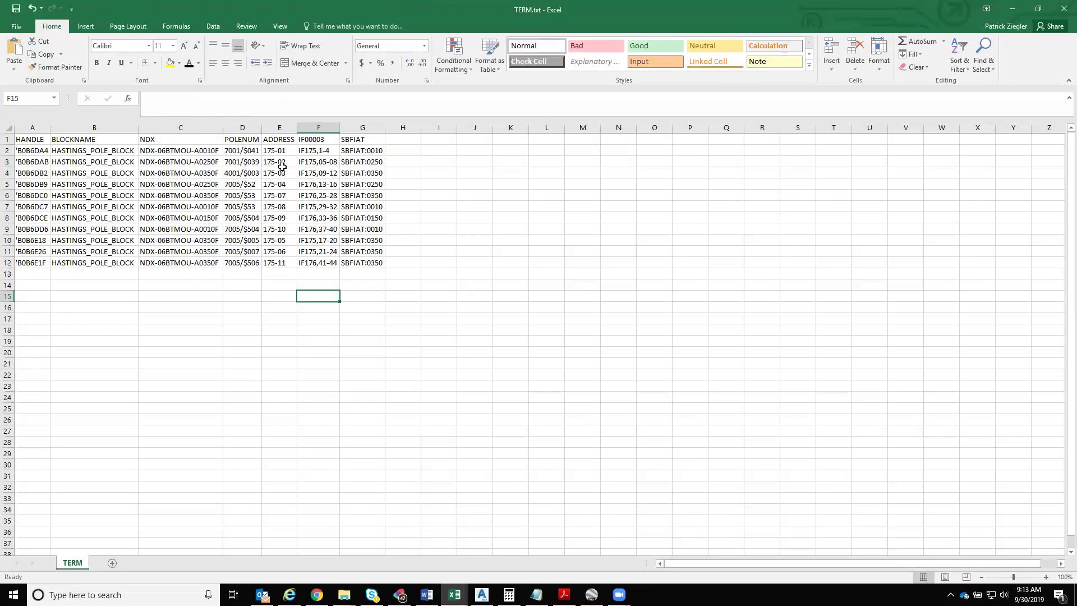
Zero-pad both fiber numbers in F2 so it reads IF175,01-04
click(313, 151)
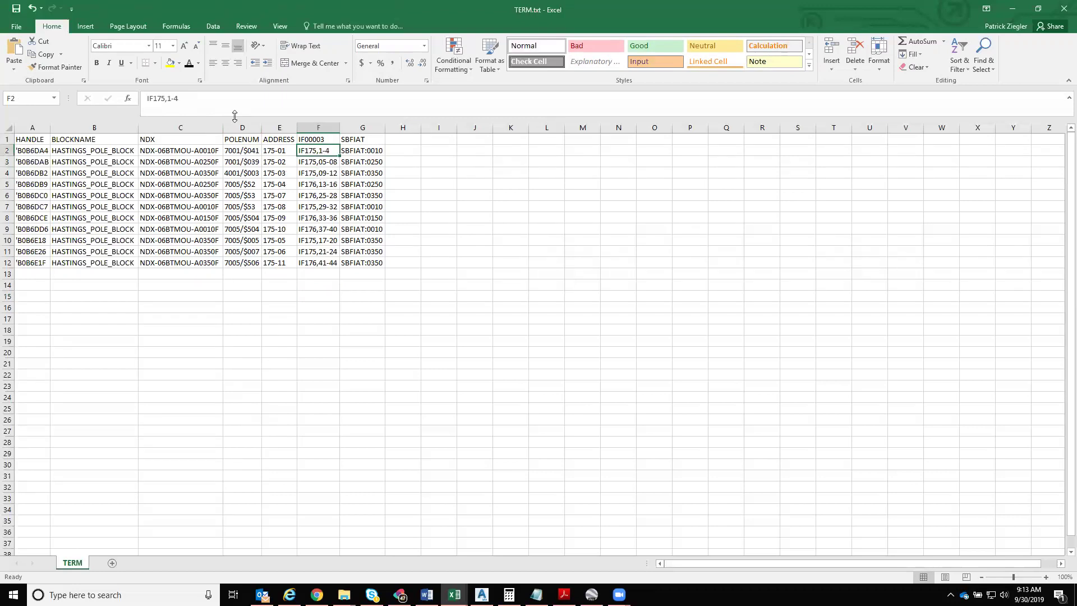
click(168, 98)
text(0)
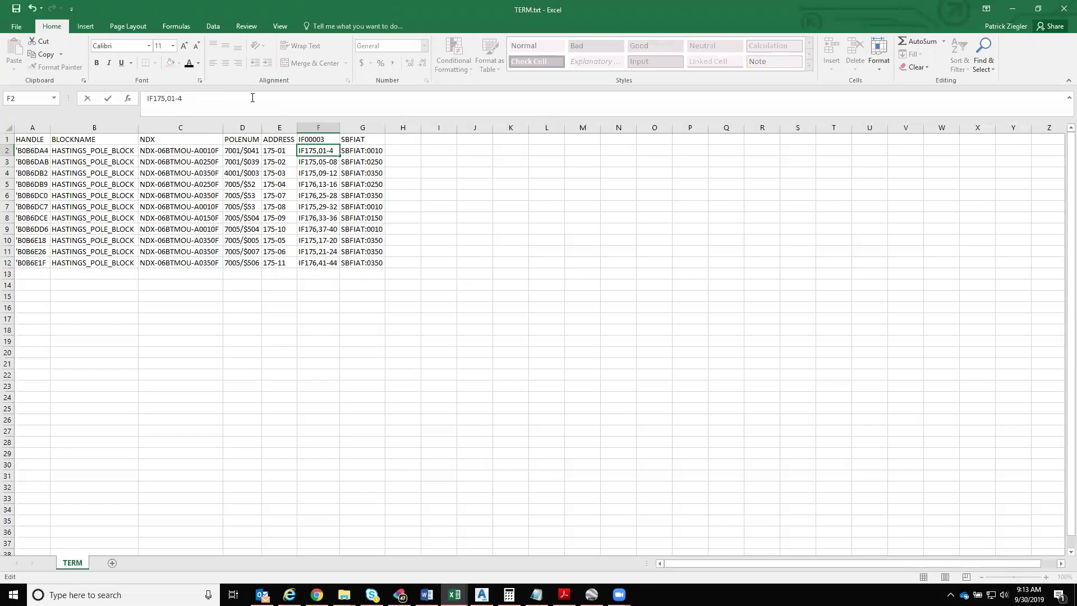
key(Right)
text(0)
click(183, 299)
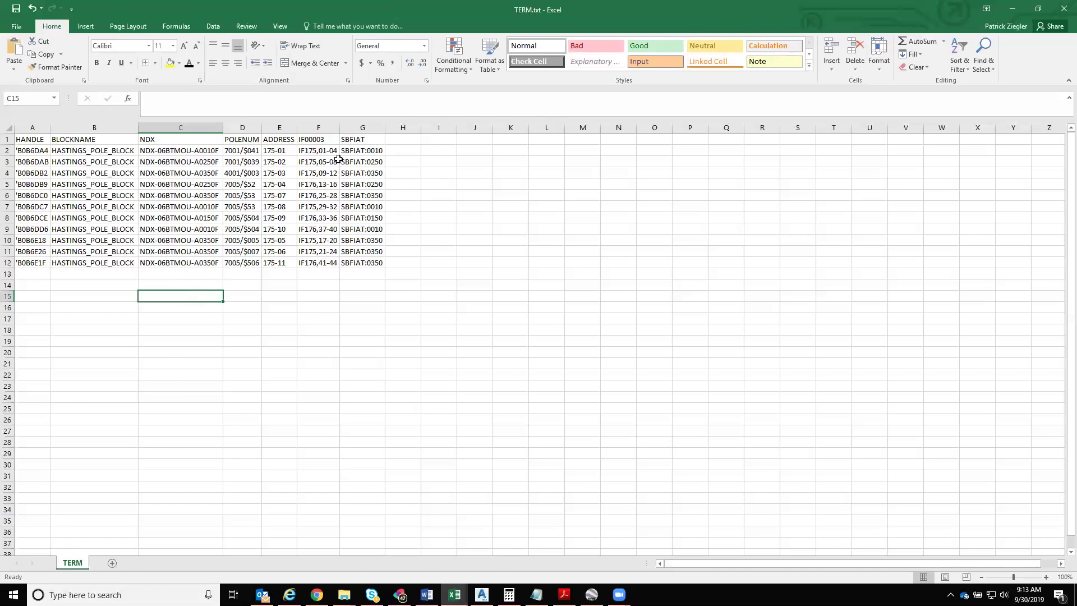
Save TERM.txt, keeping the tab-delimited text format
click(16, 9)
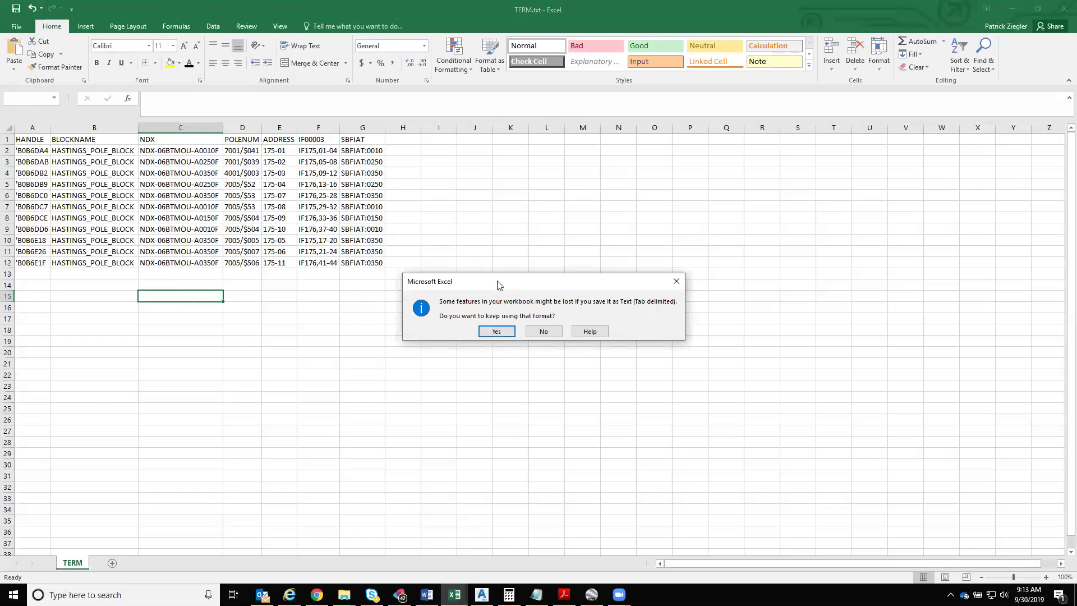
drag(500, 285, 493, 229)
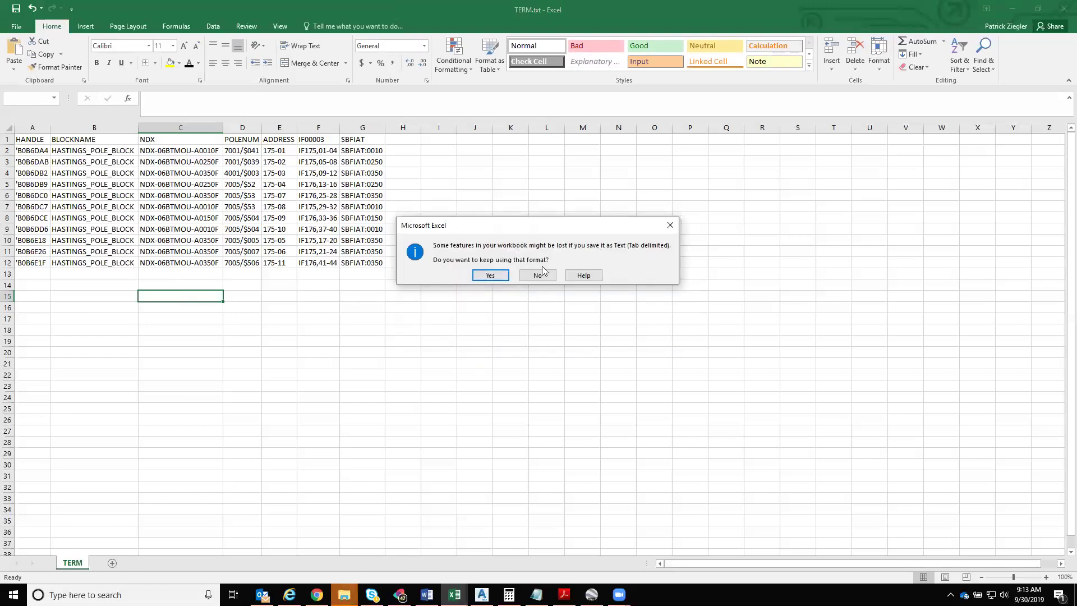
click(491, 276)
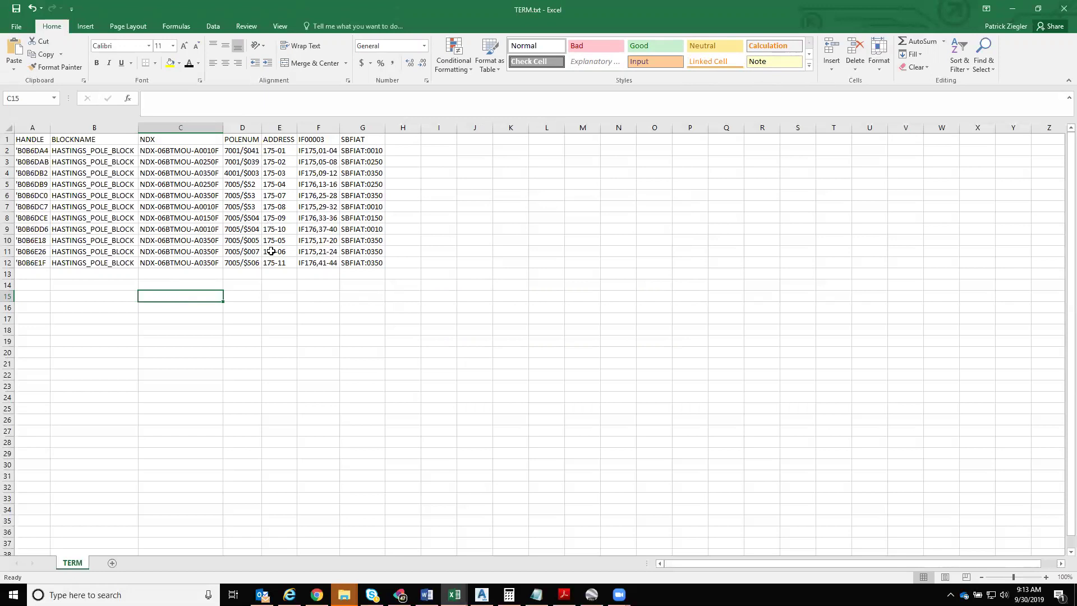
Close the TERM.txt workbook, saving changes in text format
click(338, 285)
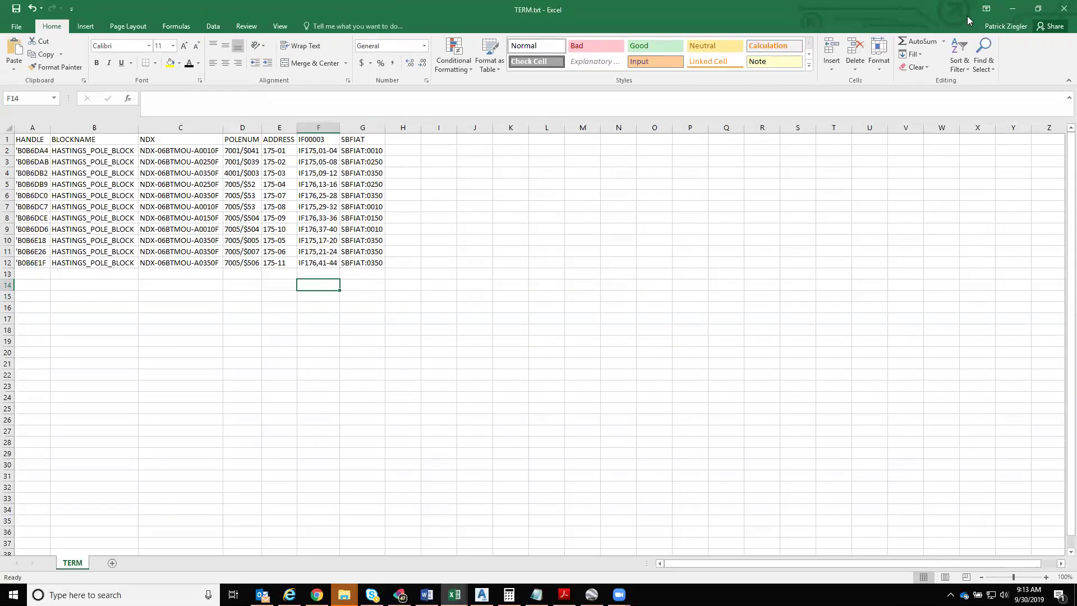
click(1063, 10)
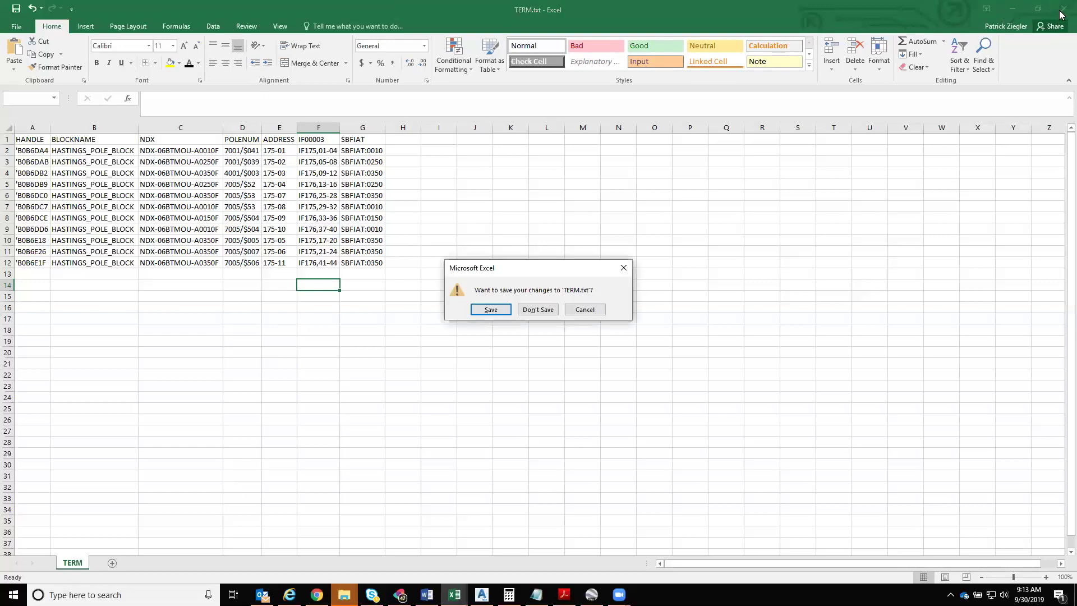
click(493, 311)
click(494, 332)
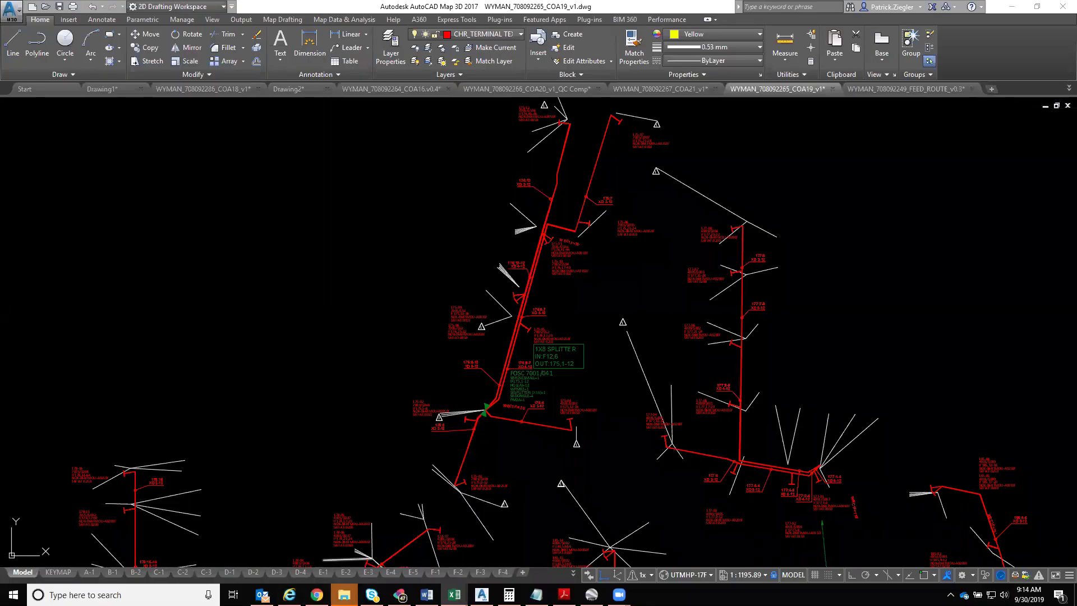
Dismiss the sign-in prompt and SharePoint window, then open Design's TERM.txt with Notepad
mouse_move(344, 595)
click(323, 510)
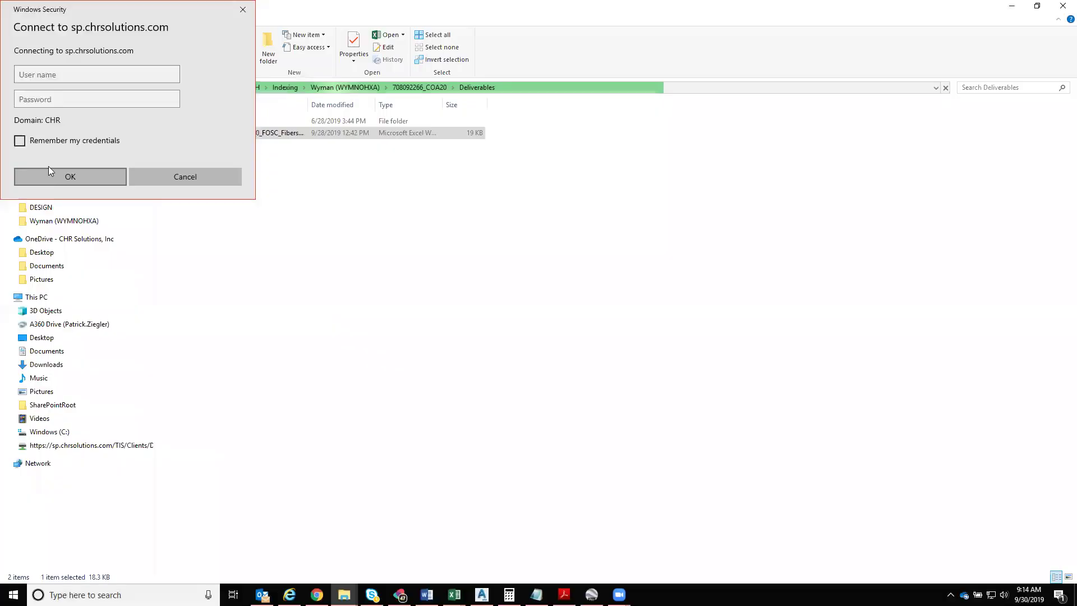
click(243, 10)
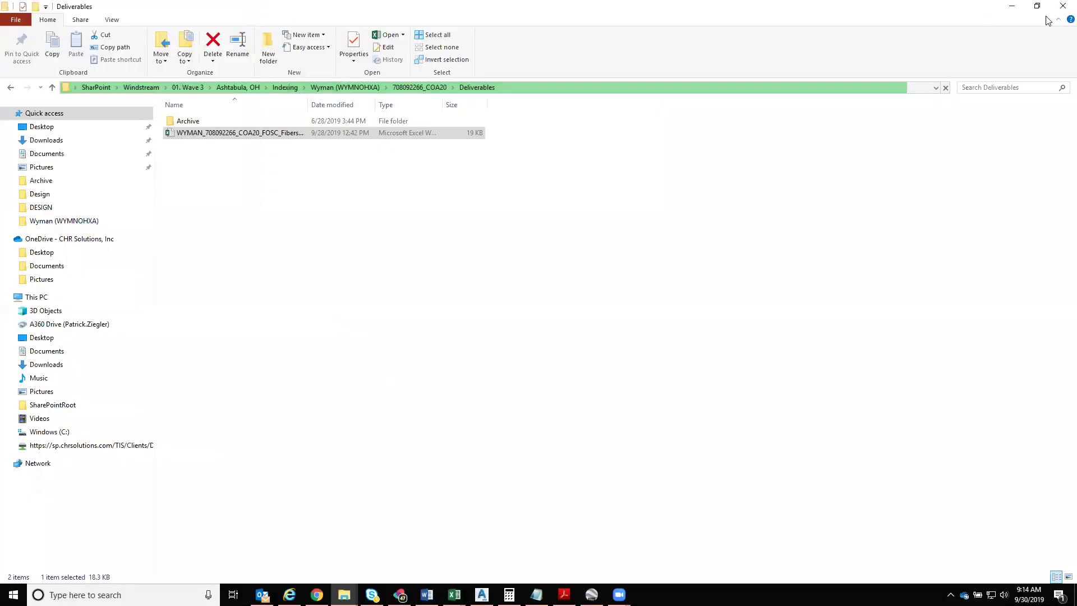
click(1011, 6)
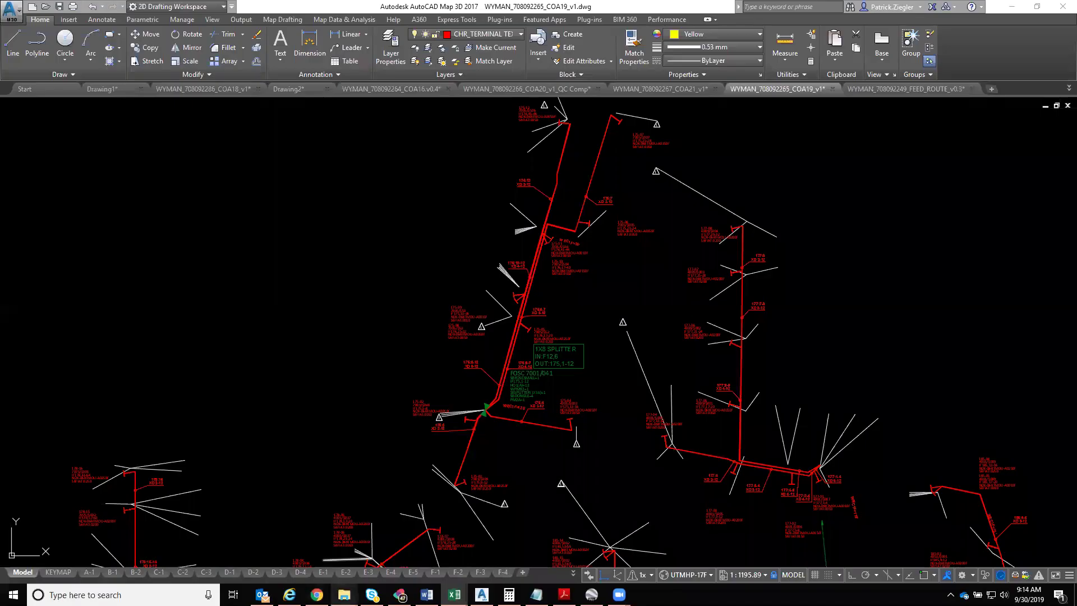
mouse_move(344, 595)
click(386, 512)
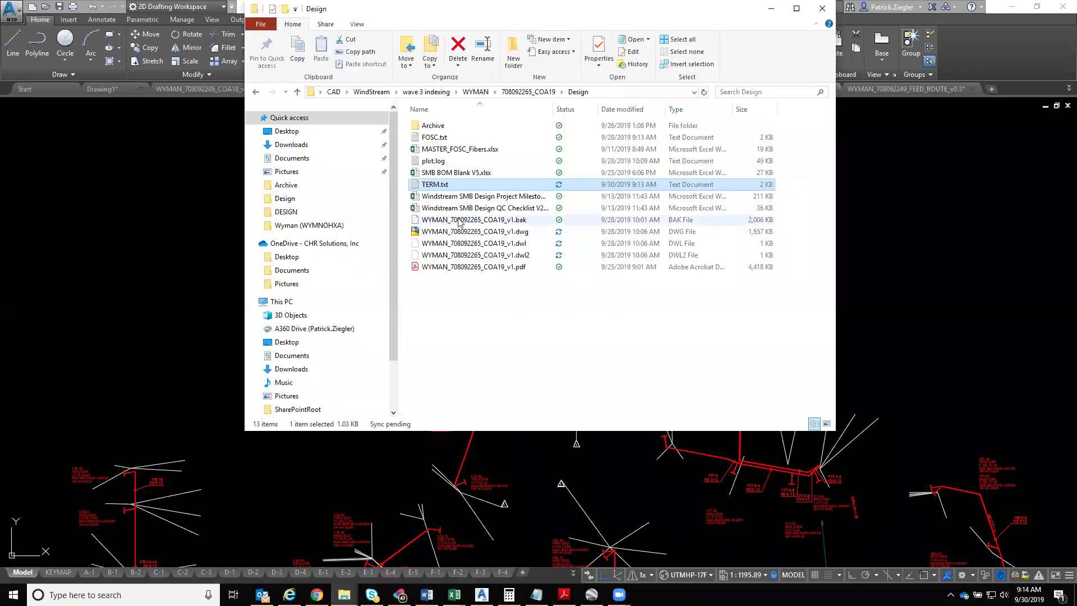
right_click(461, 189)
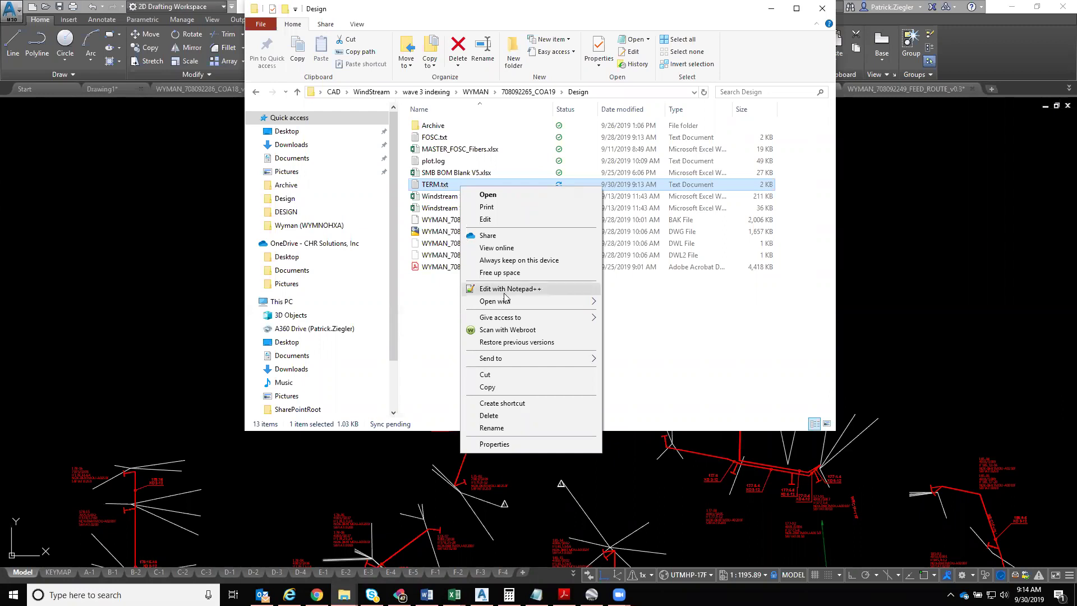
mouse_move(575, 303)
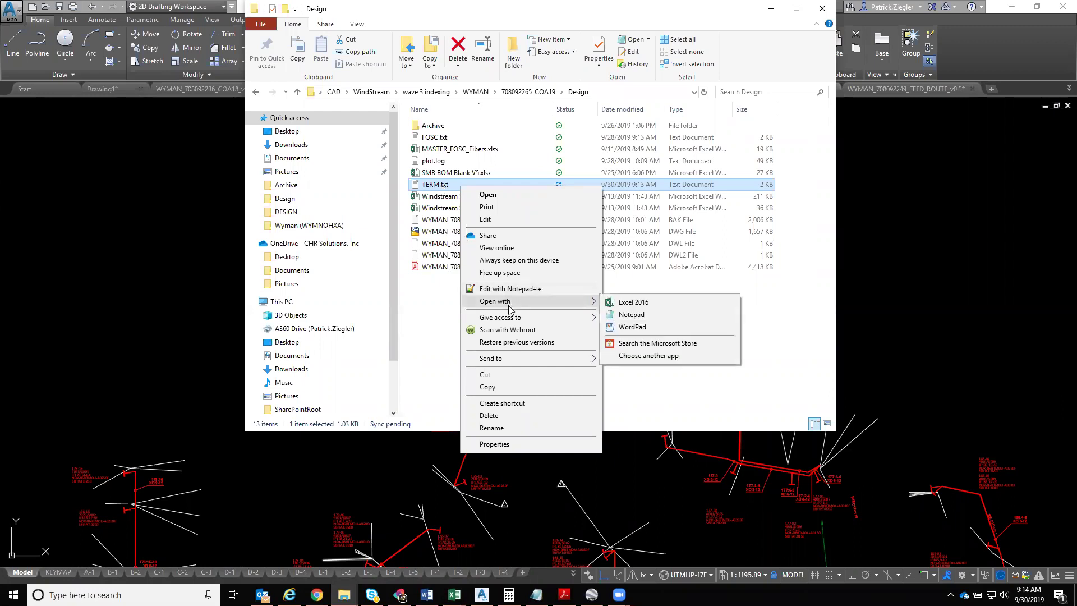
click(628, 319)
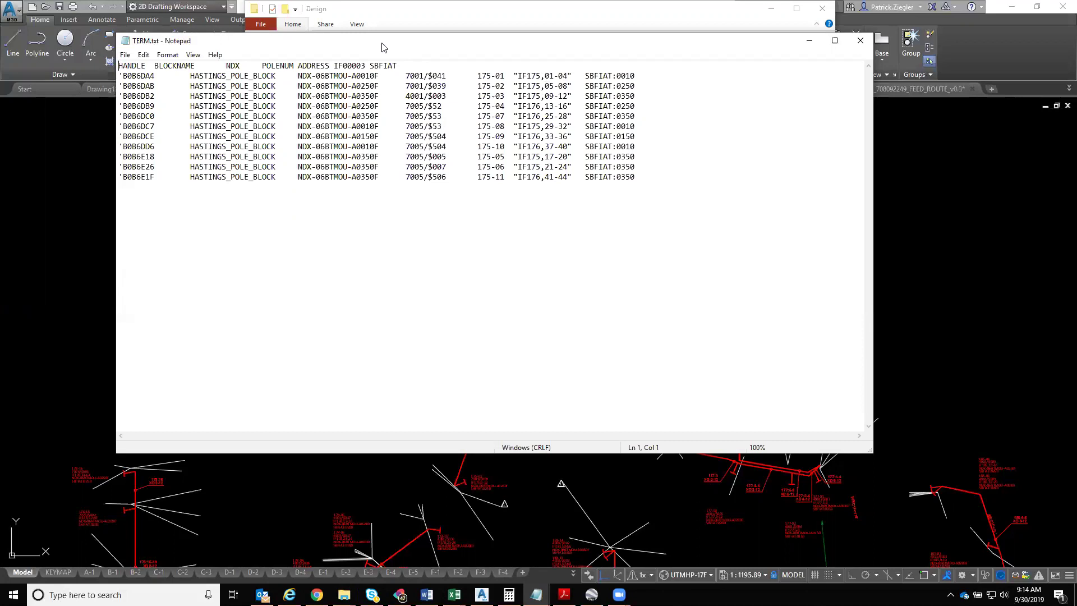
Replace all double quotes in TERM.txt with nothing and save the file
drag(381, 46, 397, 96)
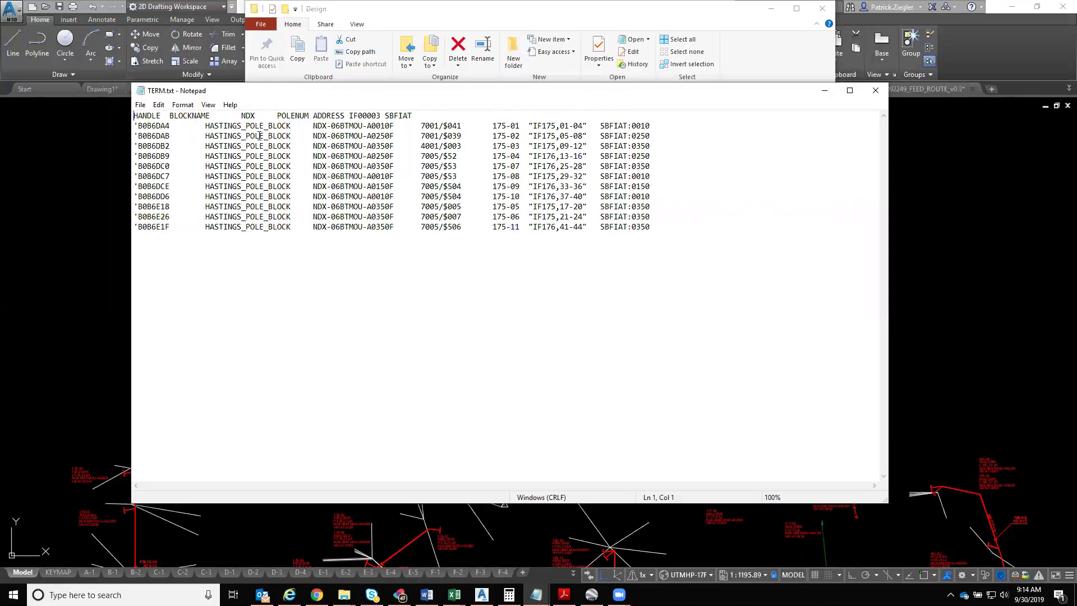
click(158, 105)
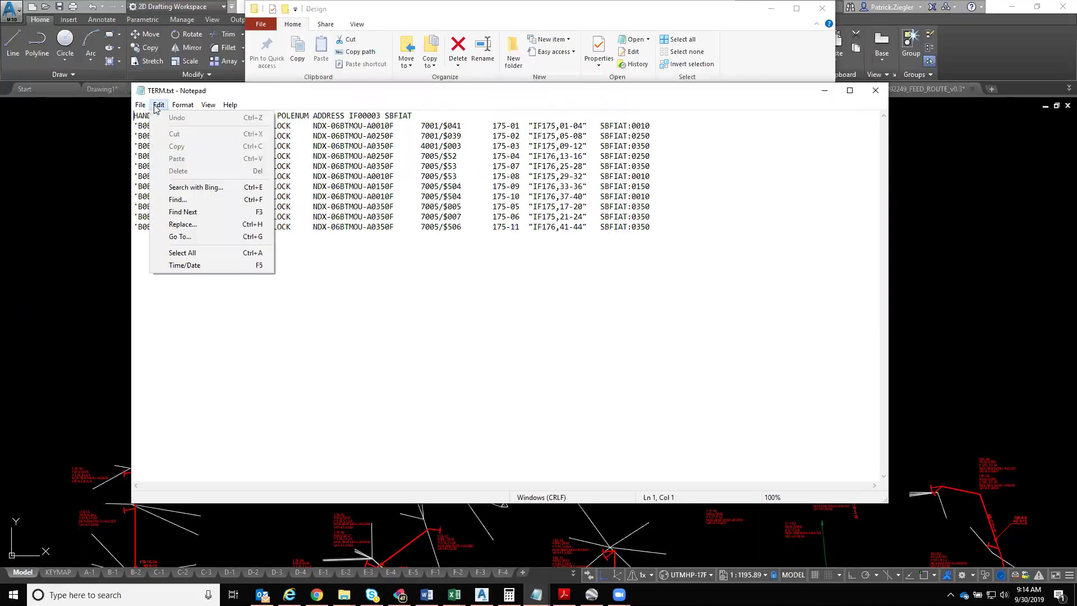
click(197, 225)
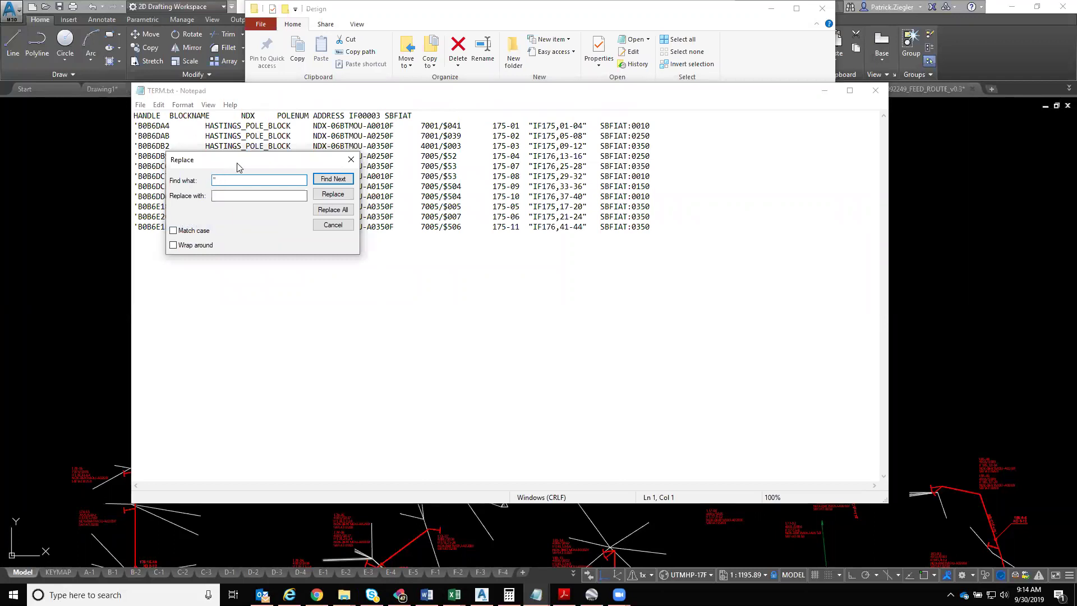
drag(225, 160, 336, 246)
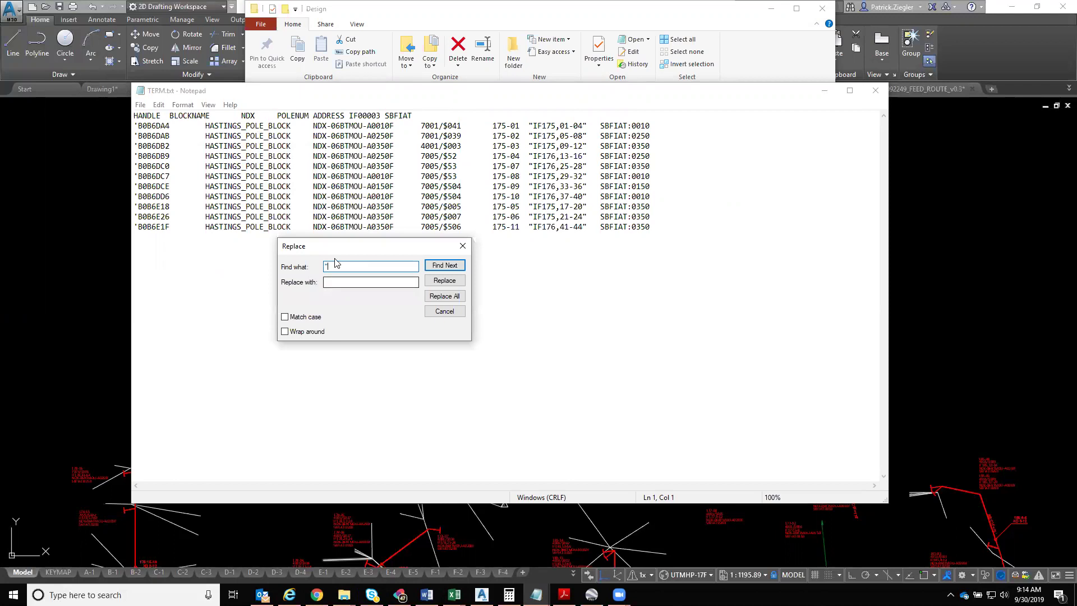
click(334, 282)
drag(331, 264, 312, 267)
click(329, 282)
click(449, 298)
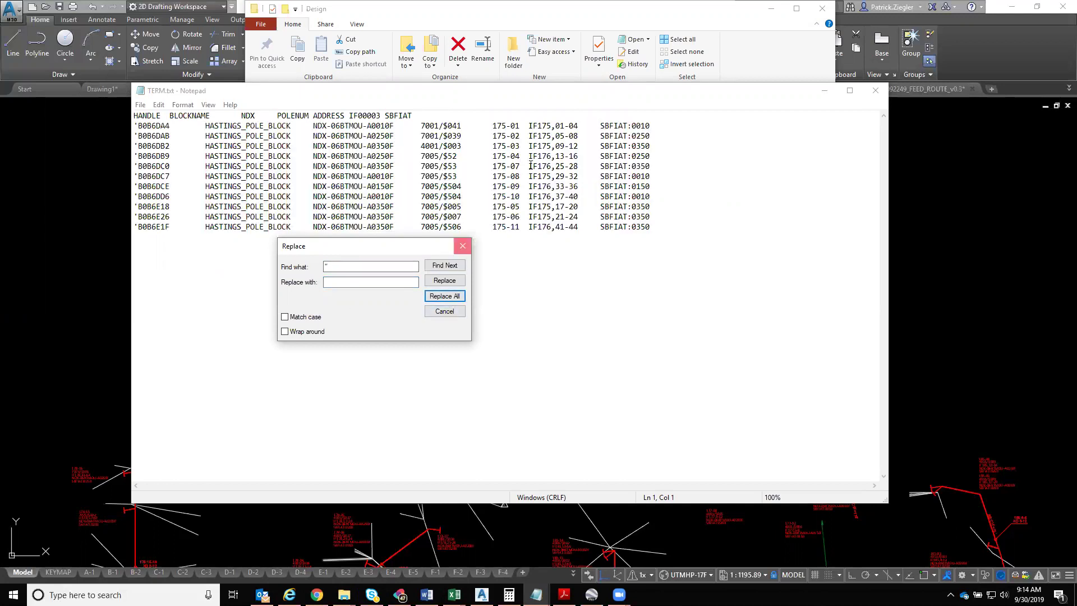
key(Escape)
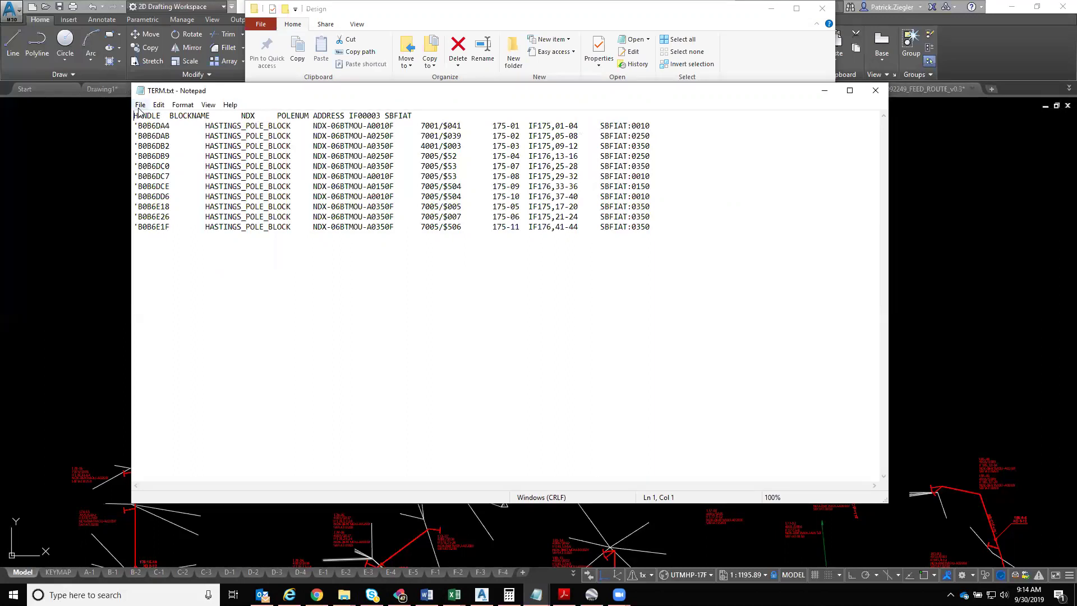
click(140, 106)
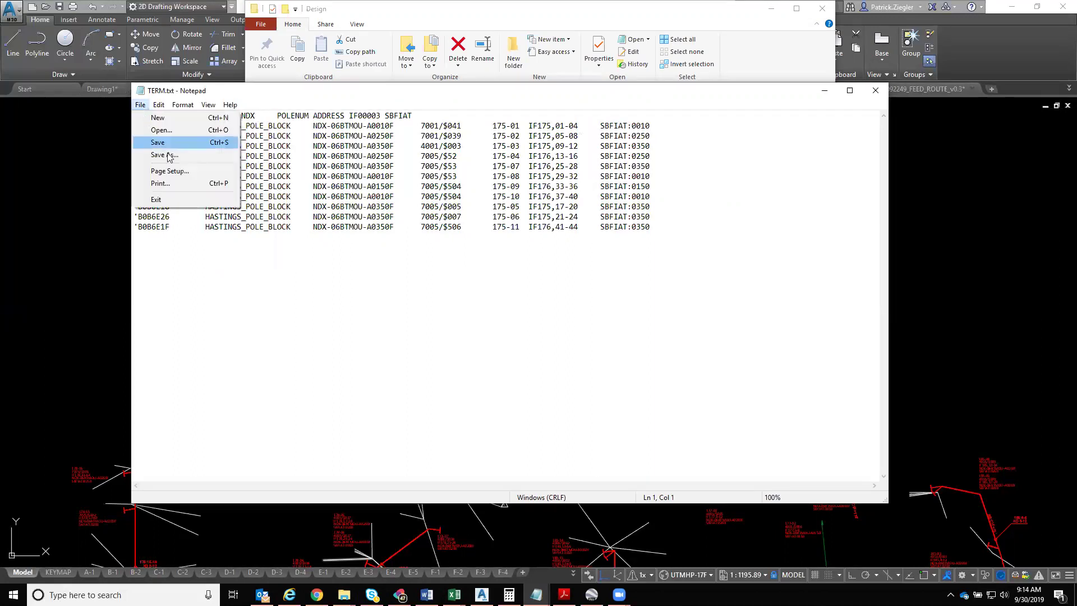
click(170, 144)
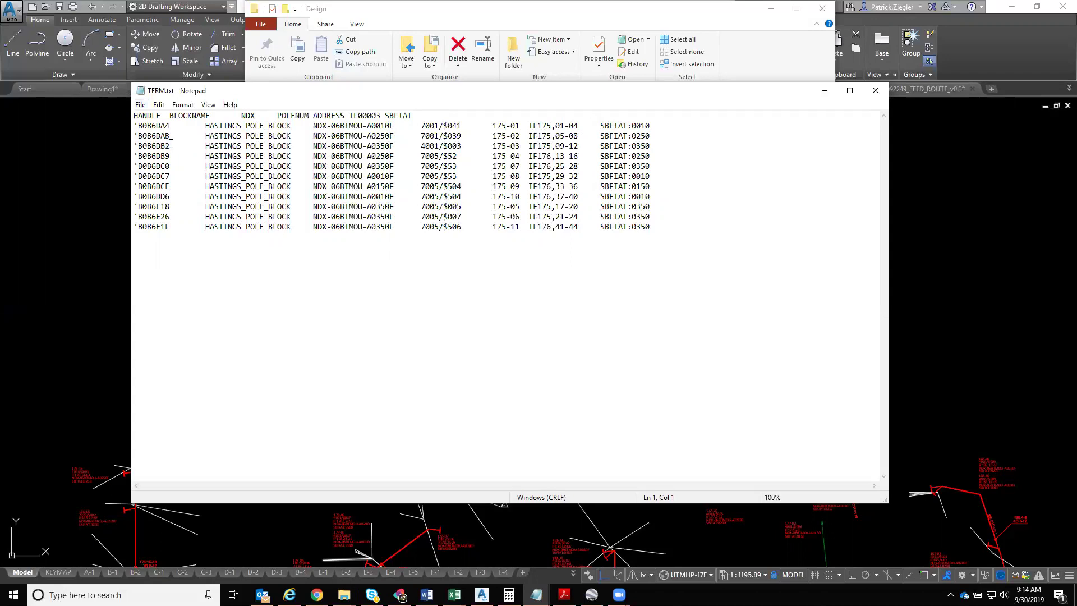
Close Notepad and minimize Explorer, panning the drawing to the splitter callouts
click(874, 93)
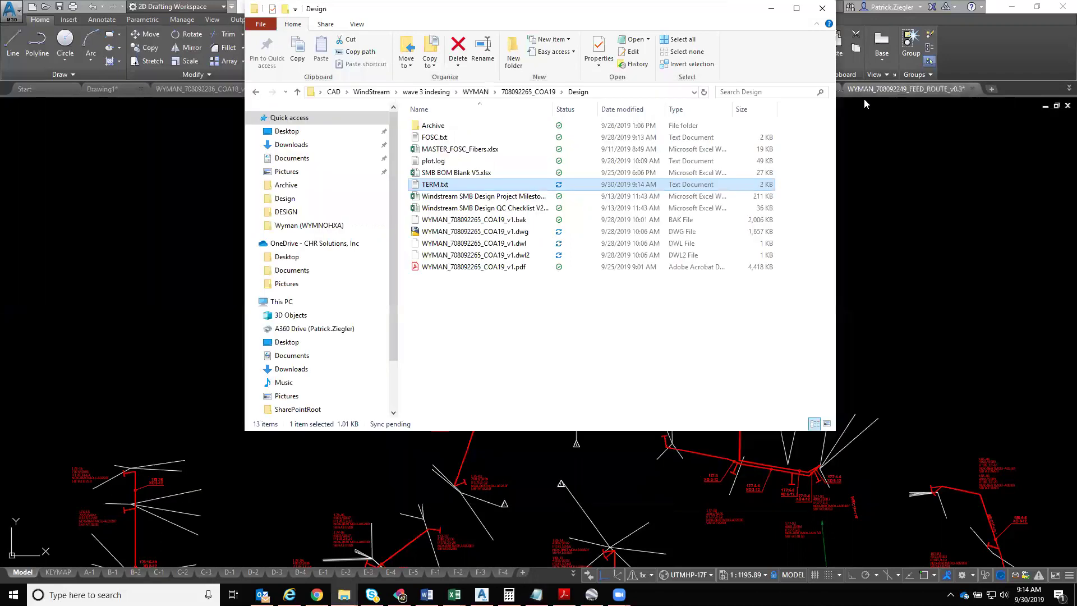
click(771, 9)
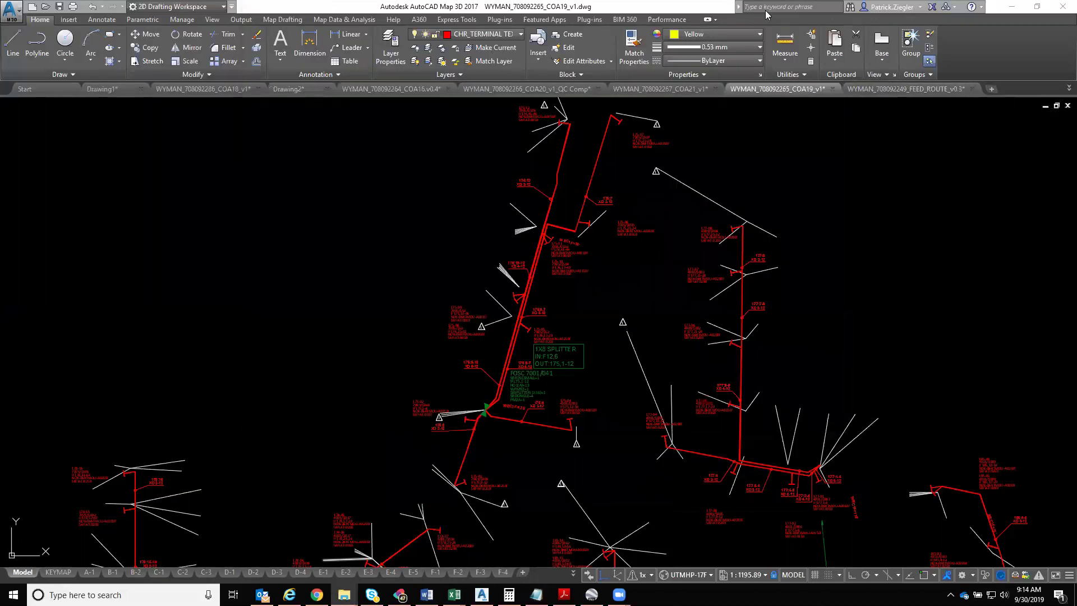
scroll(446, 425, up, 6)
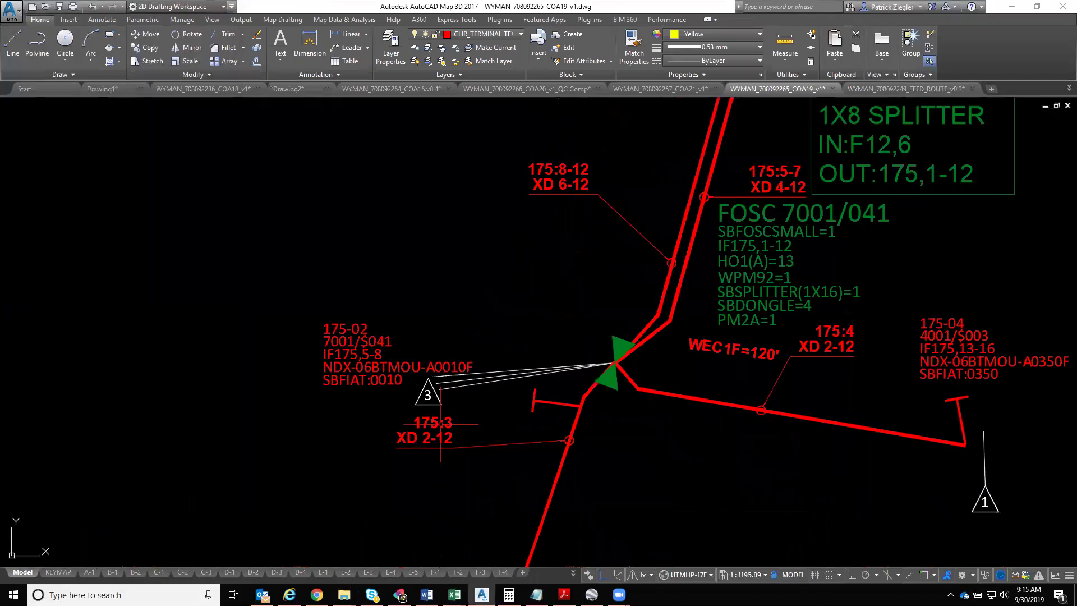
middle_drag(446, 425, 484, 388)
Run ATTIN and import the attribute values from TERM.txt
text(ATT)
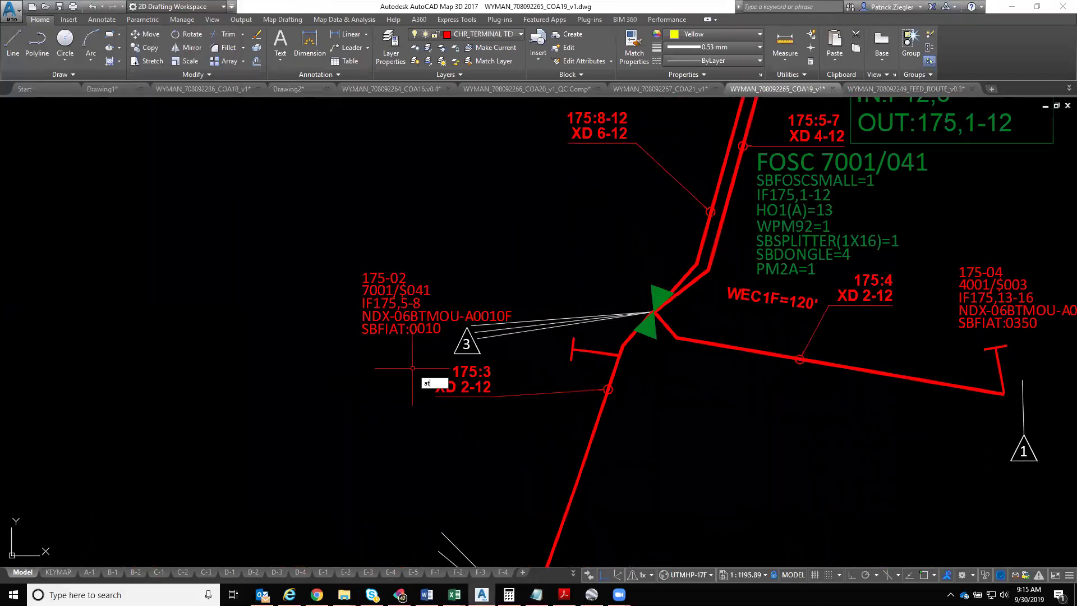
click(461, 415)
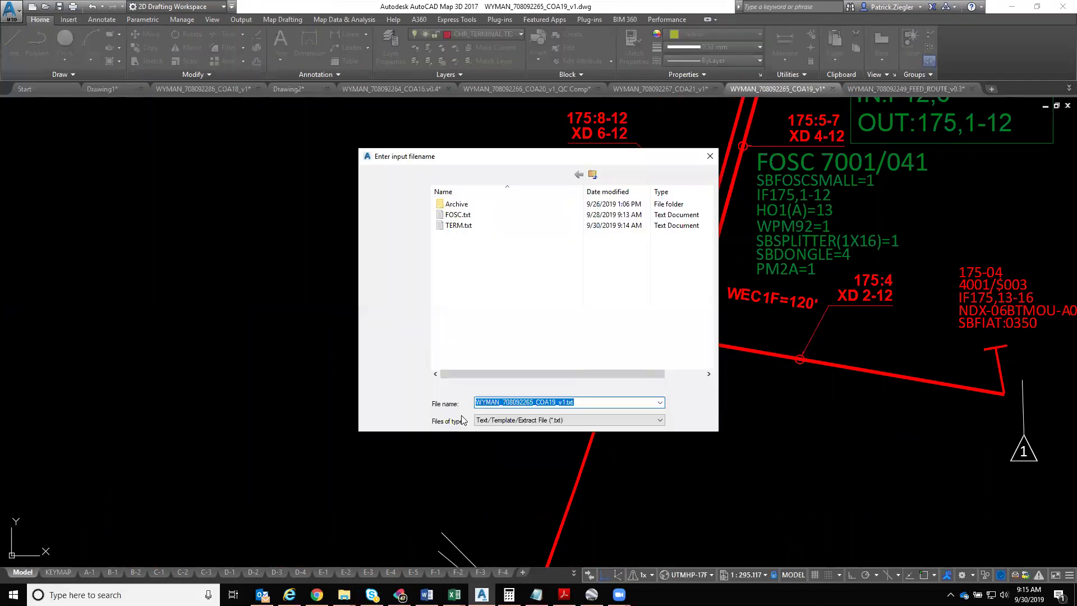
click(459, 225)
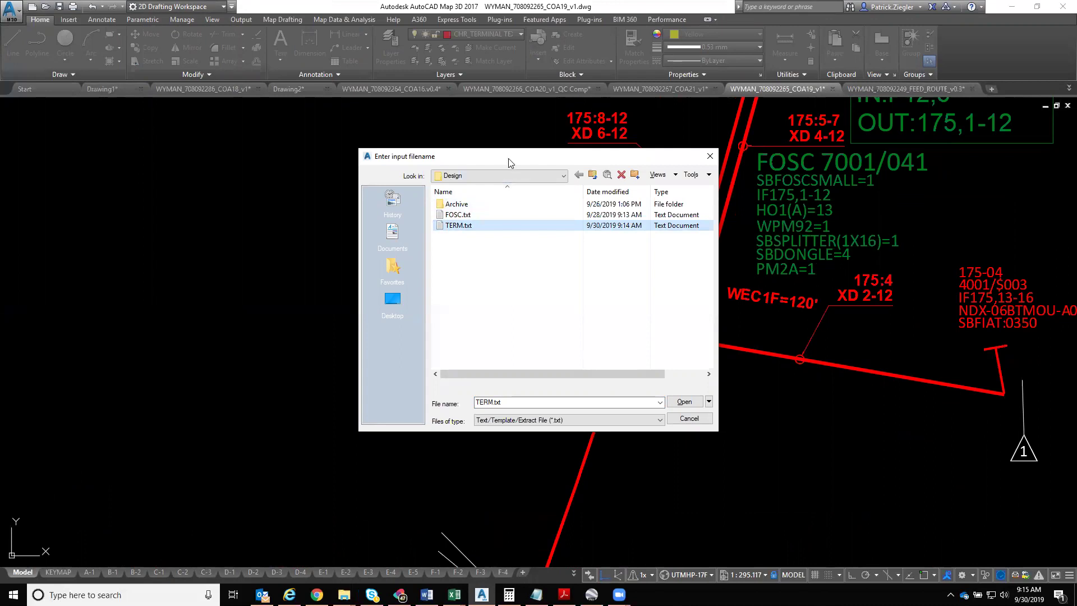
drag(427, 156, 311, 198)
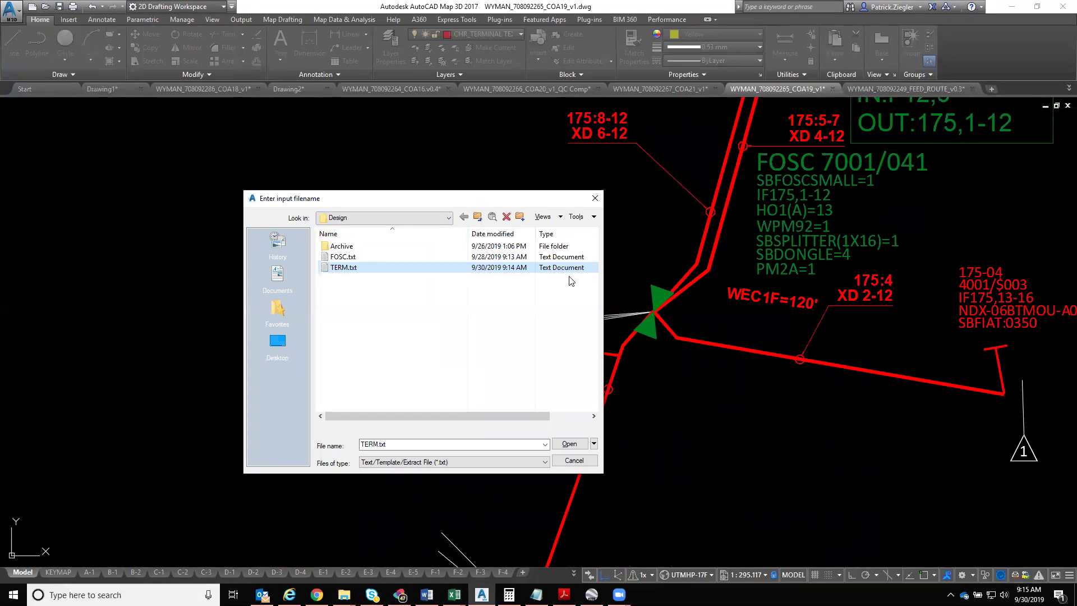
drag(536, 194, 592, 178)
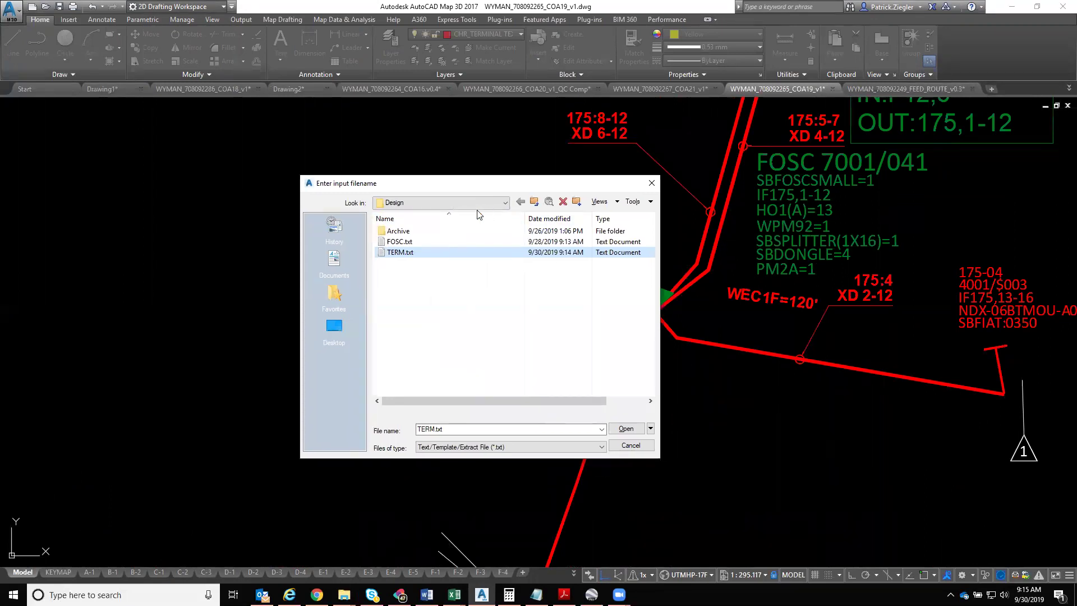
drag(465, 187, 342, 199)
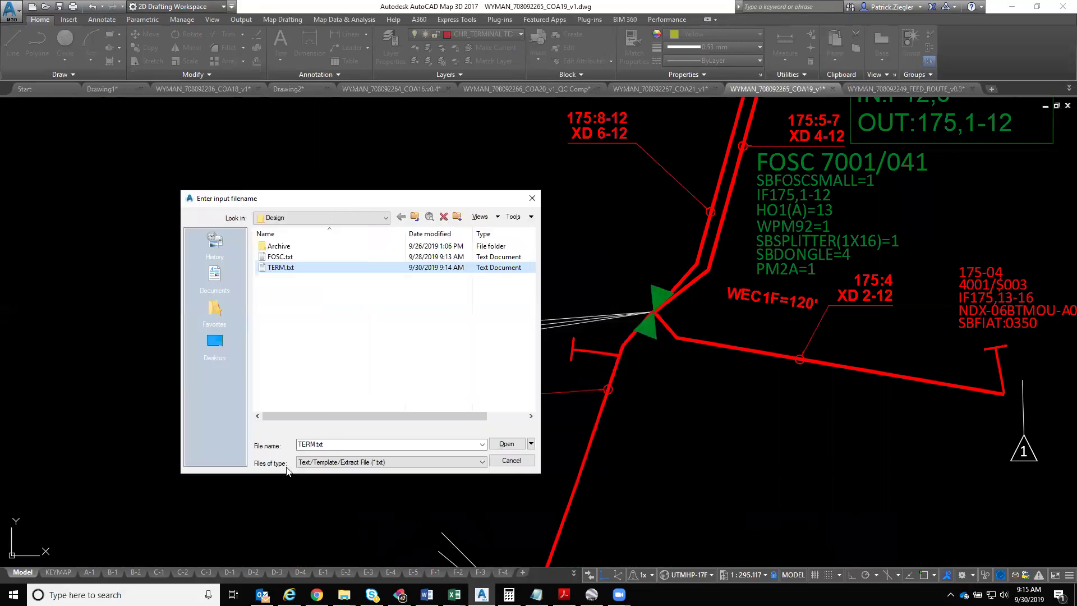
click(506, 444)
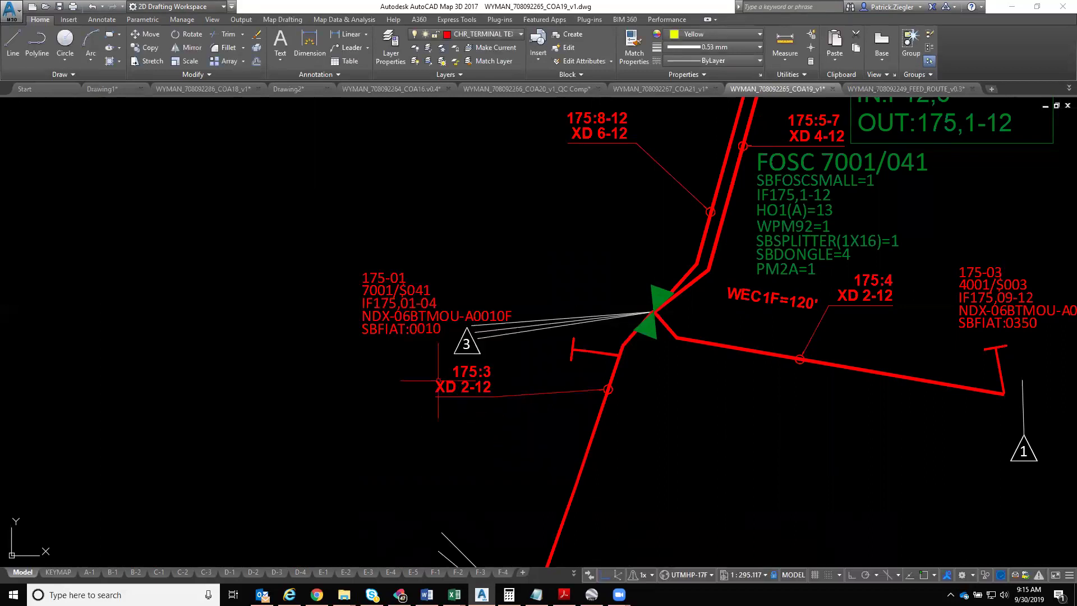
Review the updated 175-01 and 175-03 callouts, then save the drawing
middle_drag(437, 314, 406, 371)
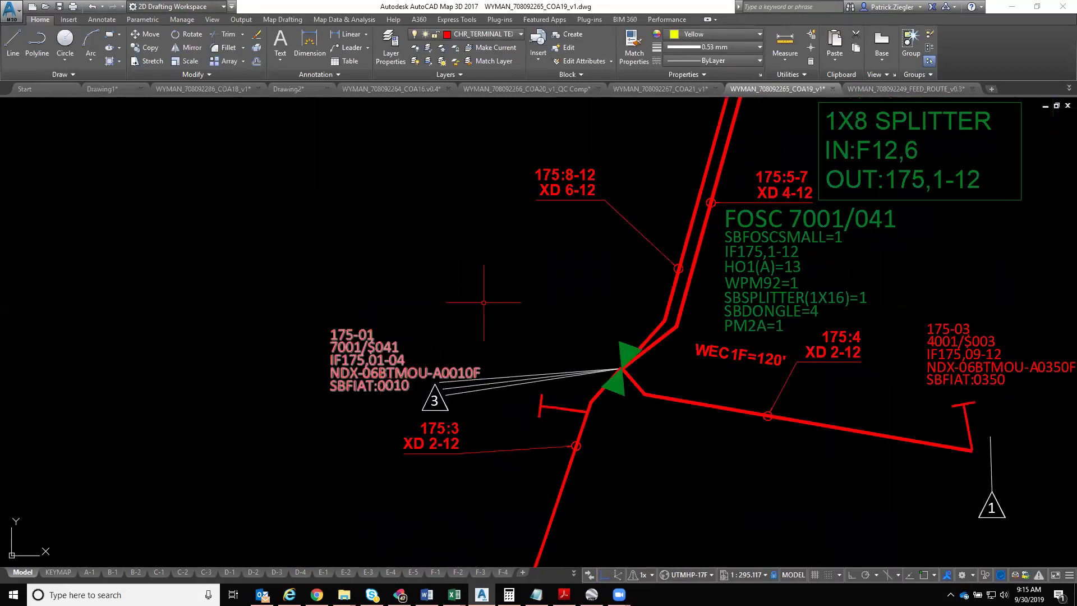
middle_drag(1009, 328, 910, 371)
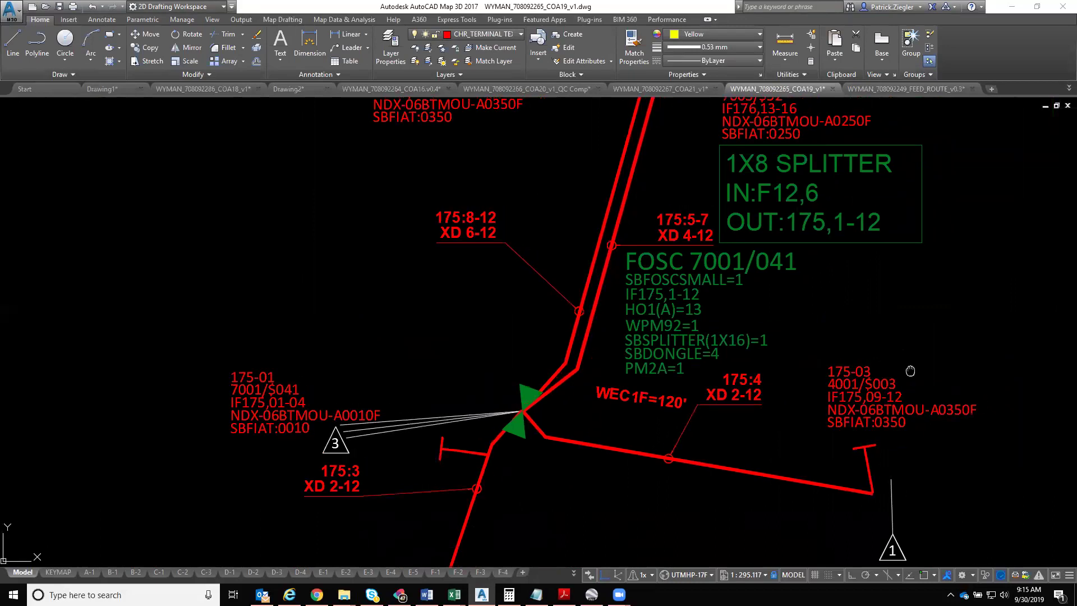
scroll(714, 455, down, 1)
scroll(715, 455, down, 1)
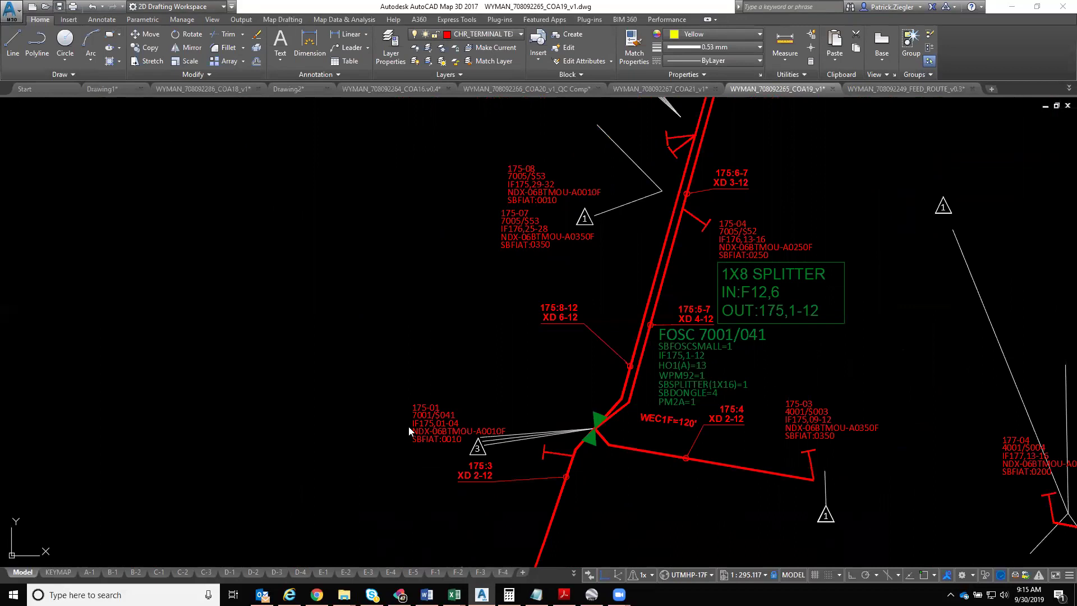
key(ctrl+s)
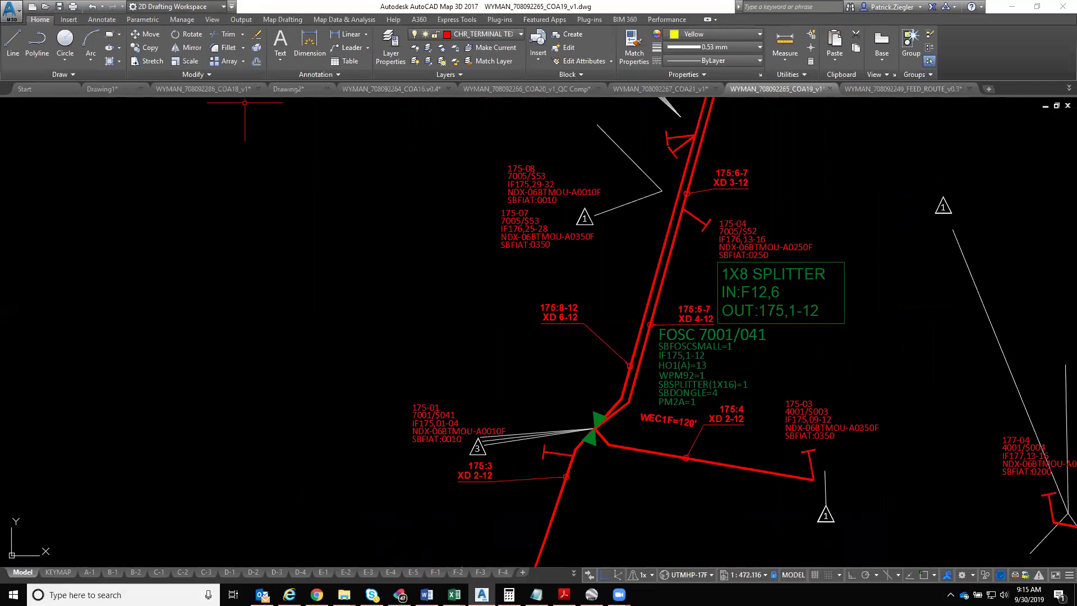
Zoom out across the network and back in toward the 1X8 splitter labels
scroll(505, 263, down, 3)
mouse_move(505, 348)
middle_down()
mouse_move(504, 264)
mouse_move(474, 374)
mouse_move(456, 519)
mouse_move(492, 236)
middle_up()
scroll(402, 331, up, 2)
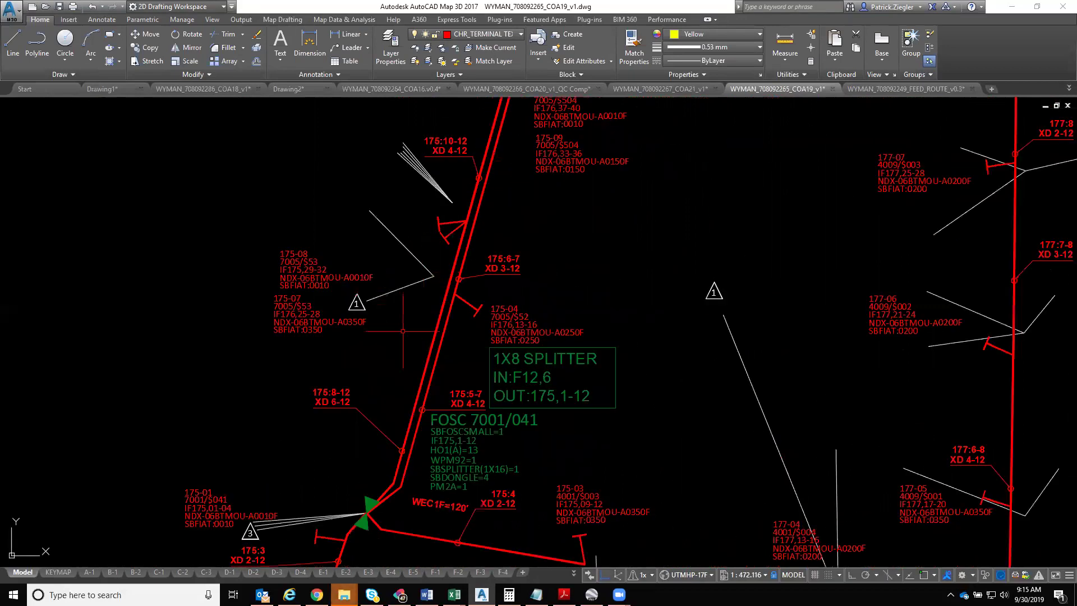
middle_drag(403, 331, 442, 278)
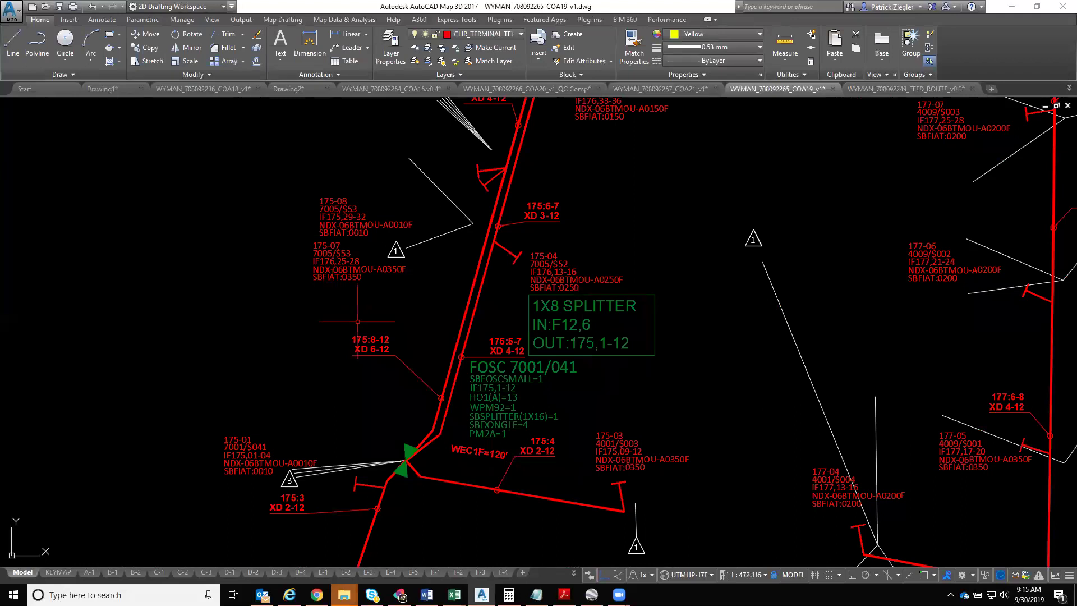
scroll(358, 322, up, 3)
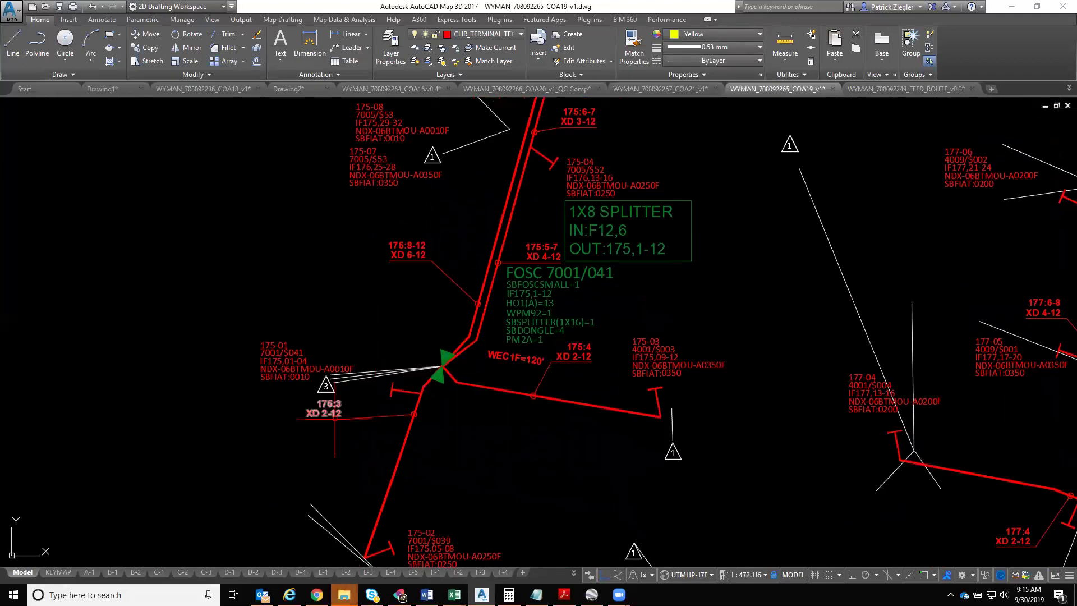
scroll(350, 412, up, 2)
scroll(460, 403, down, 2)
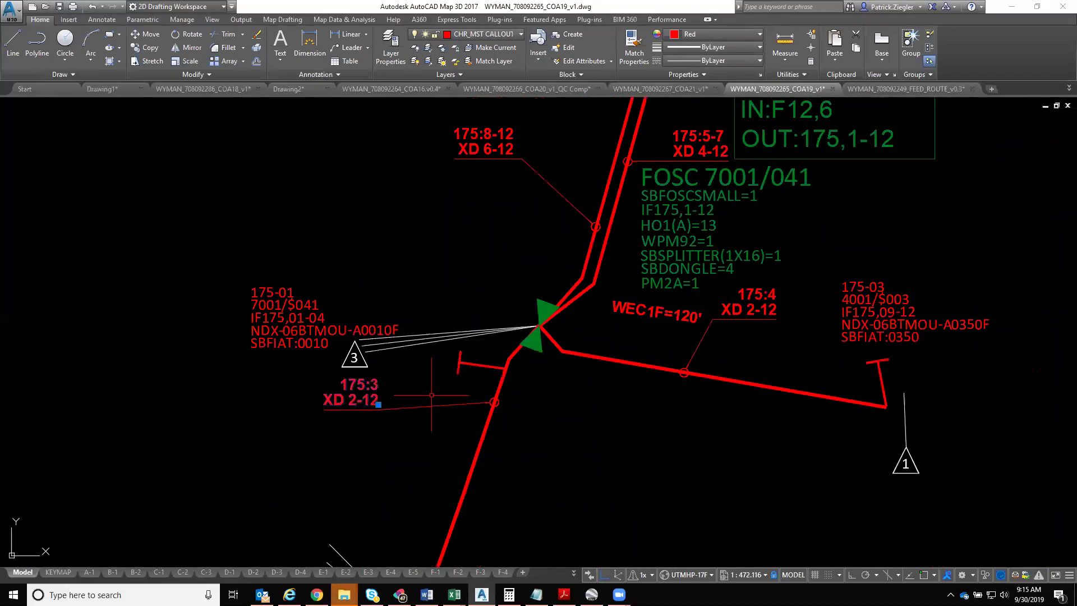
Select the 175:3 callout to inspect it near the splitter, then clear the selection
click(470, 401)
middle_drag(470, 401, 413, 502)
mouse_move(454, 237)
middle_down()
mouse_move(400, 328)
mouse_move(416, 285)
middle_up()
key(Escape)
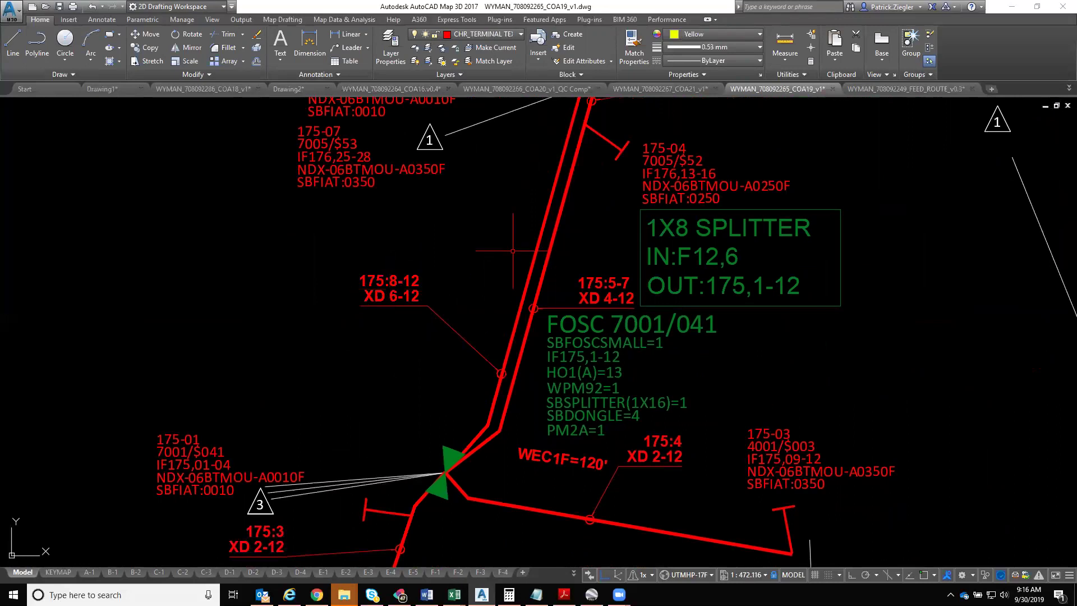
Pan across the rest of the network to check the remaining renumbered callouts, such as 175-02 reading IF175,05-08
middle_drag(512, 251, 515, 212)
scroll(488, 372, down, 5)
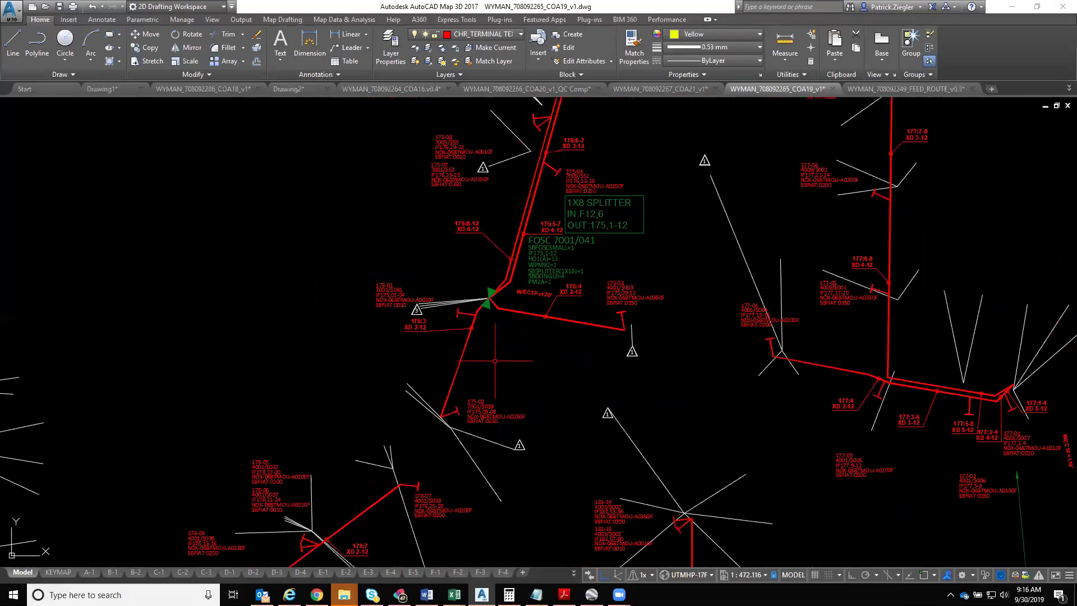
scroll(429, 393, up, 5)
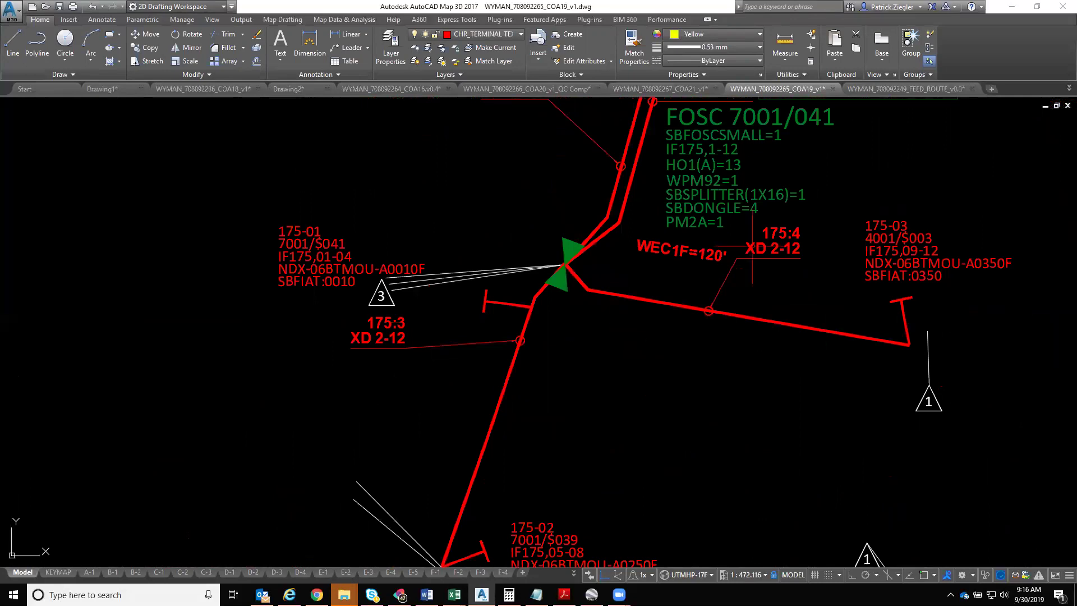
scroll(752, 337, down, 3)
middle_drag(786, 241, 722, 424)
scroll(614, 361, down, 4)
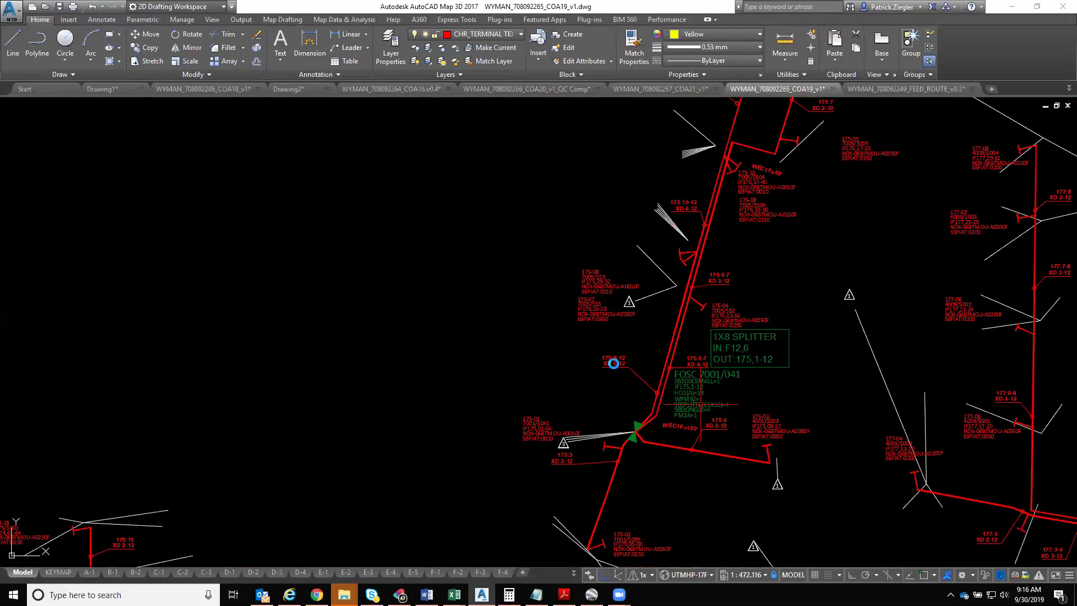
middle_drag(544, 384, 495, 368)
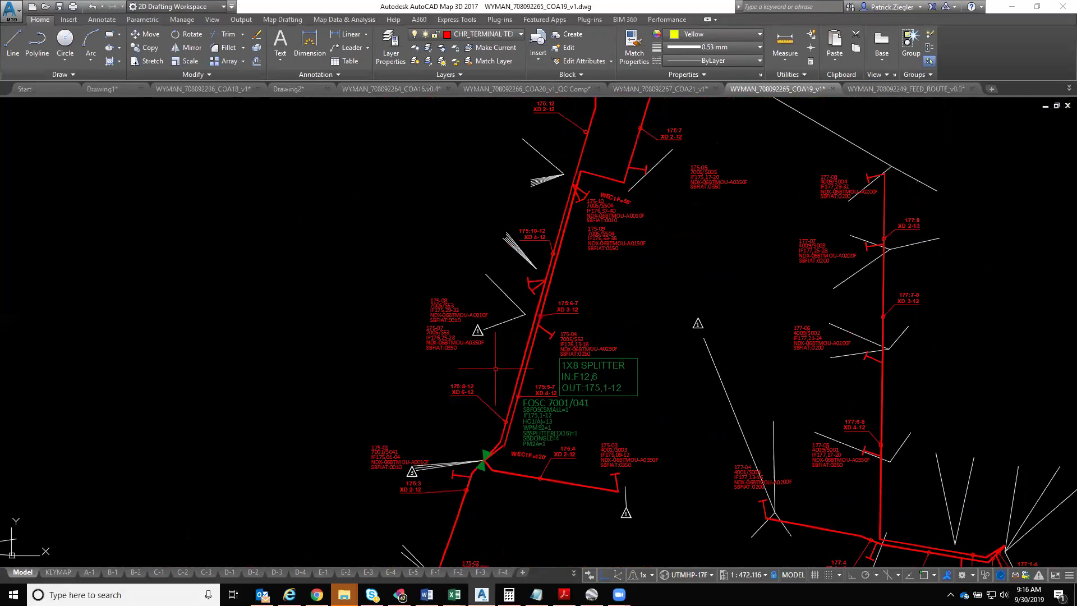